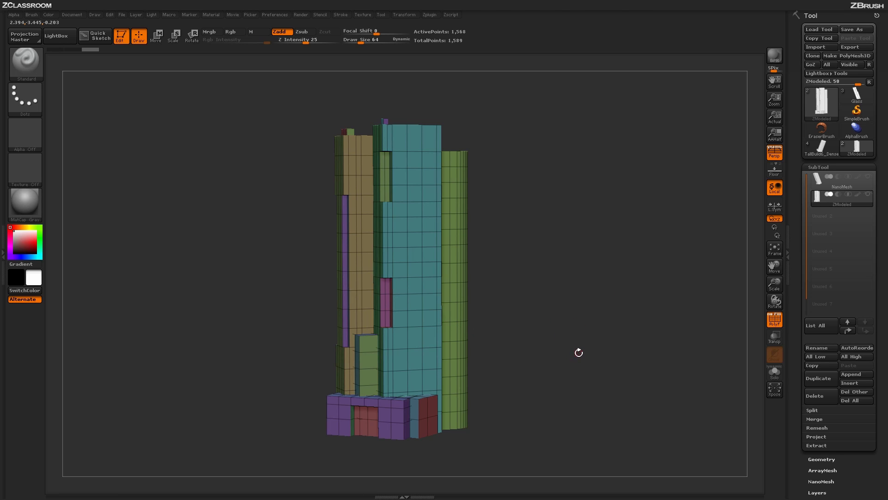
# - Duplicate the ZModeled building subtool, keeping the copy as a backup, and select the original ZModeled subtool
pyautogui.moveTo(591, 322); pyautogui.dragTo(607, 333)
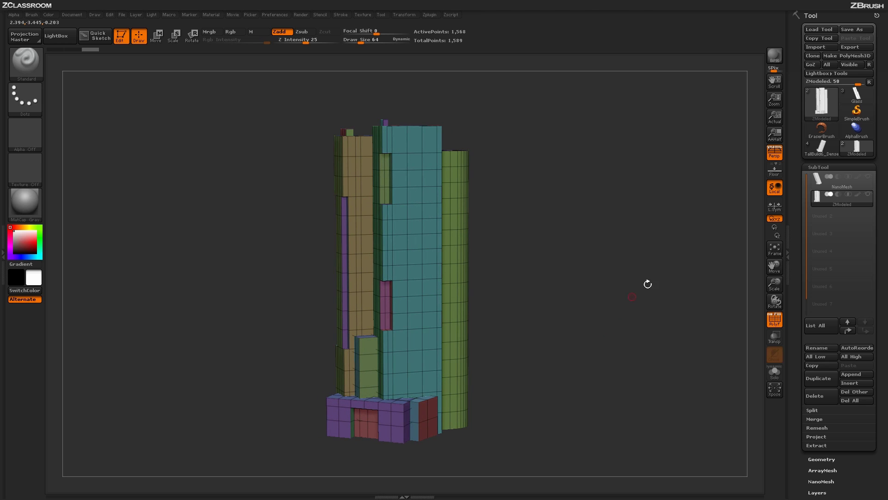
pyautogui.moveTo(848, 196)
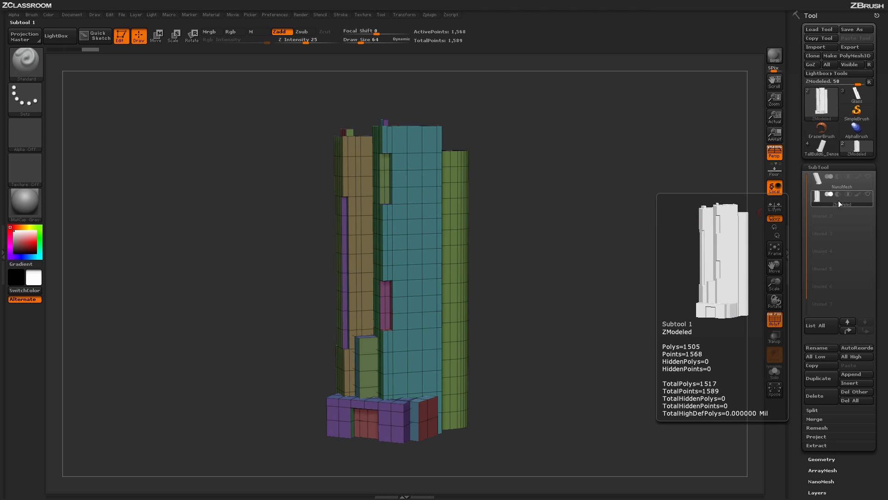
pyautogui.click(825, 382)
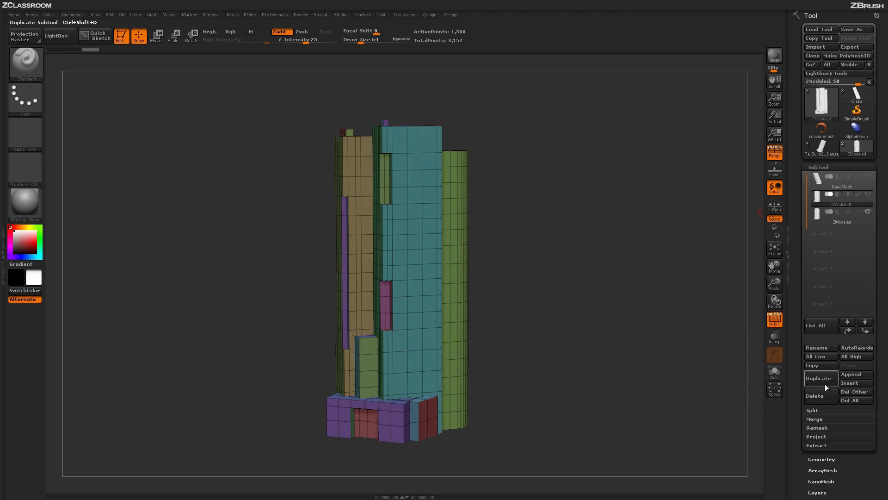
pyautogui.moveTo(841, 217)
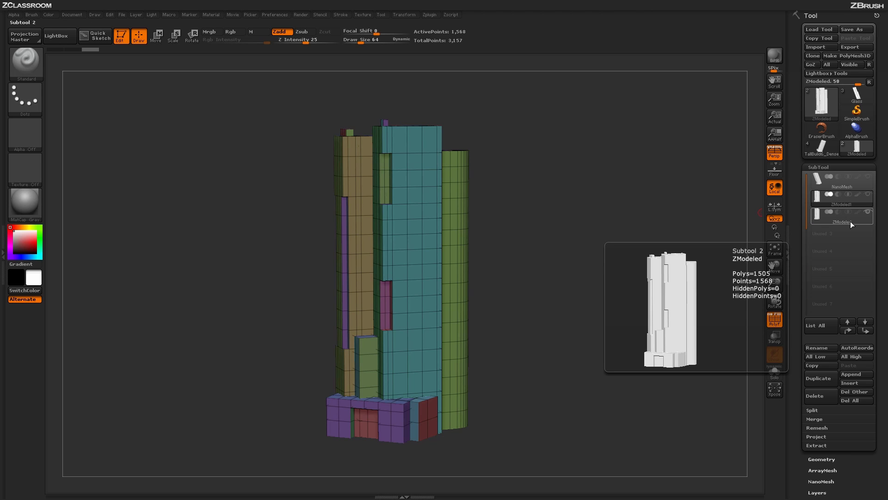
pyautogui.click(850, 221)
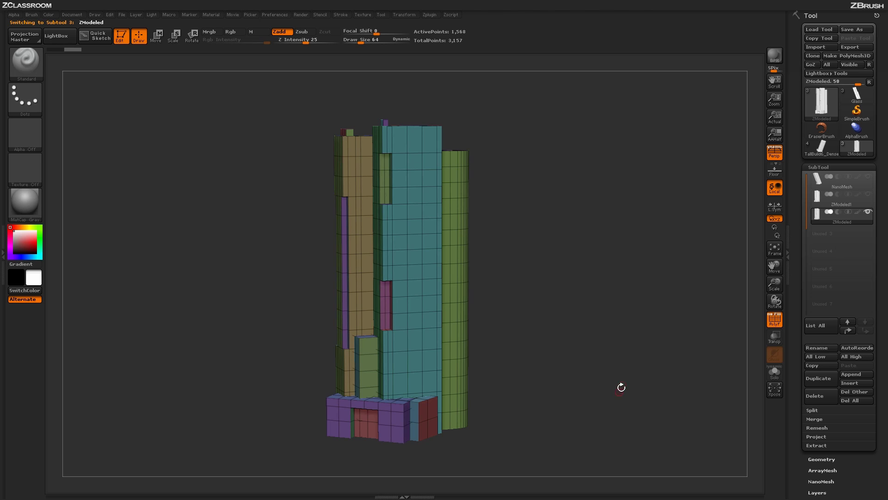
pyautogui.moveTo(634, 381); pyautogui.dragTo(638, 390)
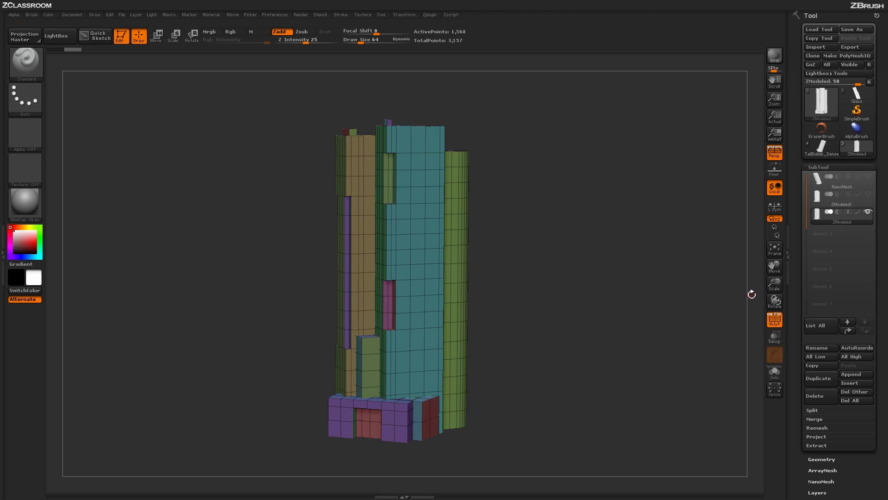
# - Activate surface noise on the selected building subtool and open its noise settings in NoiseMaker
pyautogui.moveTo(800, 304); pyautogui.dragTo(801, 216)
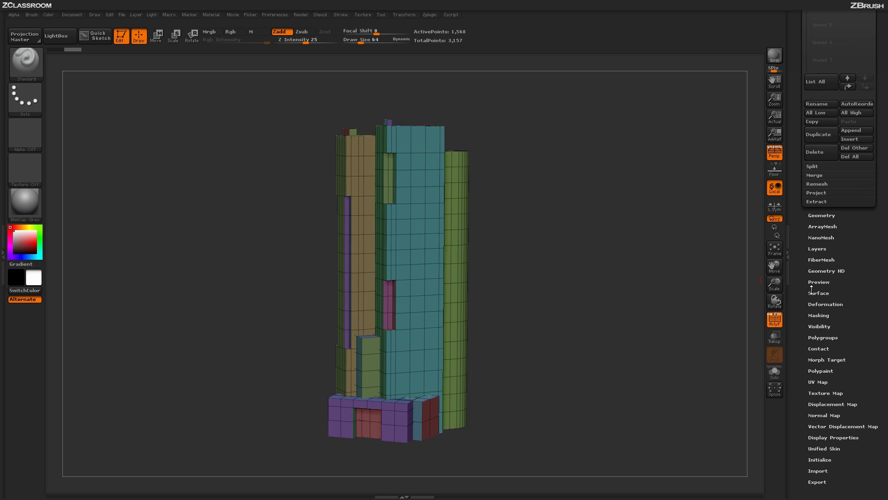
pyautogui.click(818, 293)
pyautogui.moveTo(799, 266); pyautogui.dragTo(799, 477)
pyautogui.click(814, 235)
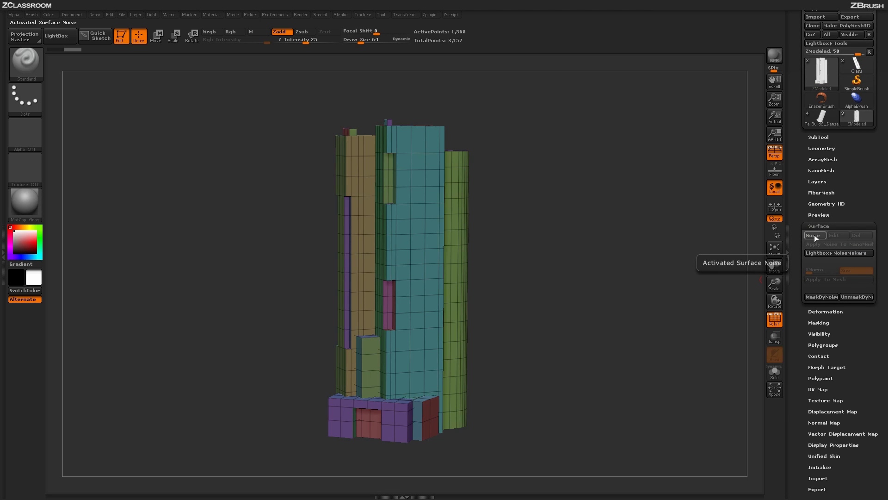
pyautogui.click(834, 235)
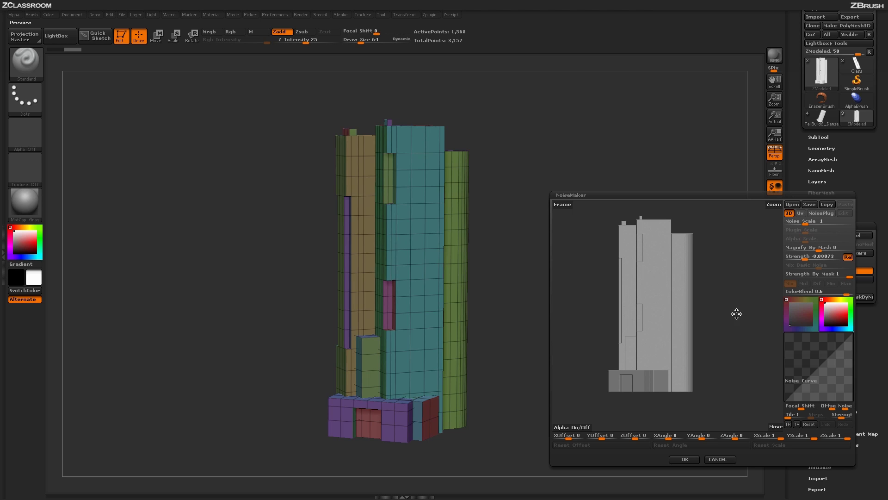
# - With the building seen from the front in the NoiseMaker preview, load SkyscraperWindow_15_Height from the BuildingAlphas folder as the noise alpha
pyautogui.moveTo(736, 314); pyautogui.dragTo(737, 350)
pyautogui.moveTo(733, 252); pyautogui.dragTo(738, 261)
pyautogui.moveTo(716, 347); pyautogui.dragTo(739, 349)
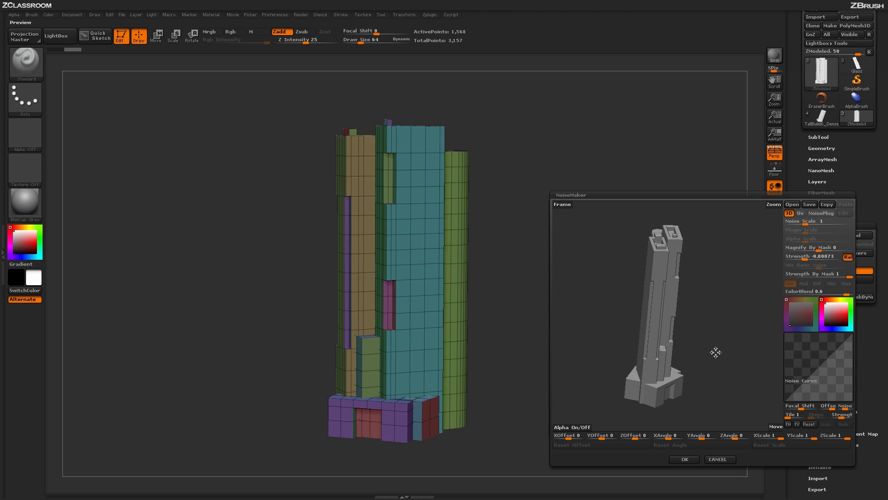
pyautogui.moveTo(724, 357); pyautogui.dragTo(676, 320)
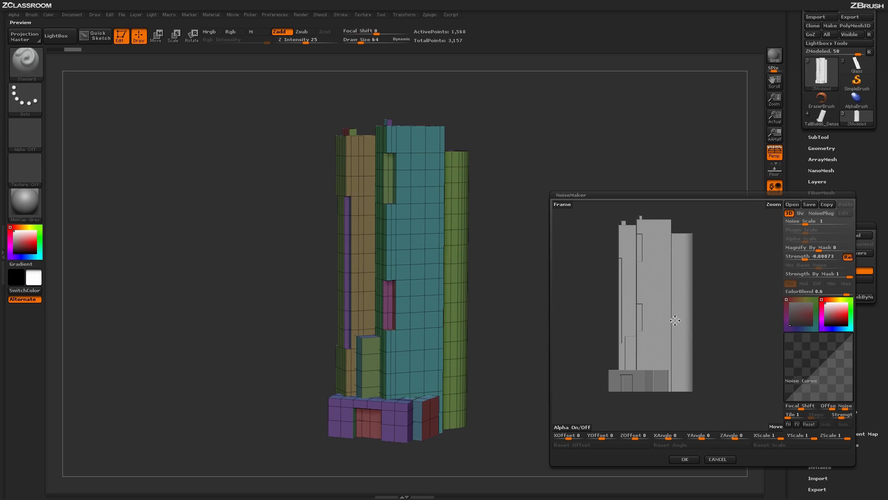
pyautogui.click(575, 427)
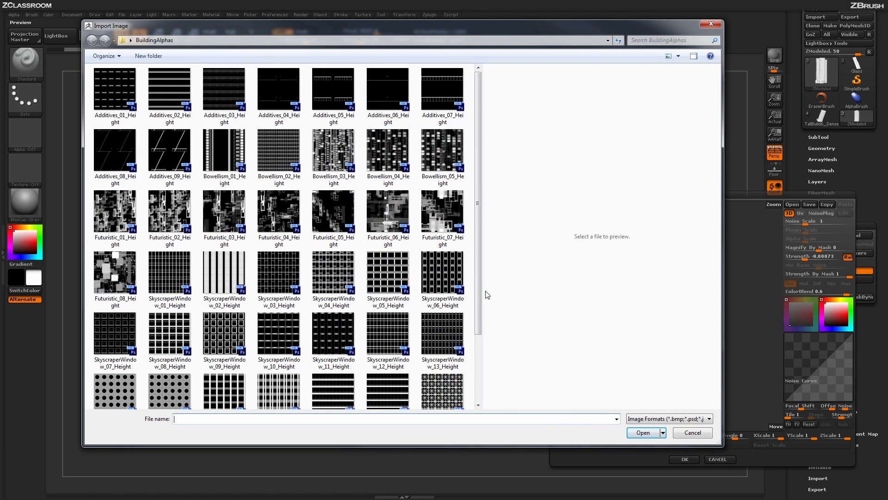
pyautogui.scroll(-2, 480, 214)
pyautogui.scroll(2, 474, 207)
pyautogui.doubleClick(167, 395)
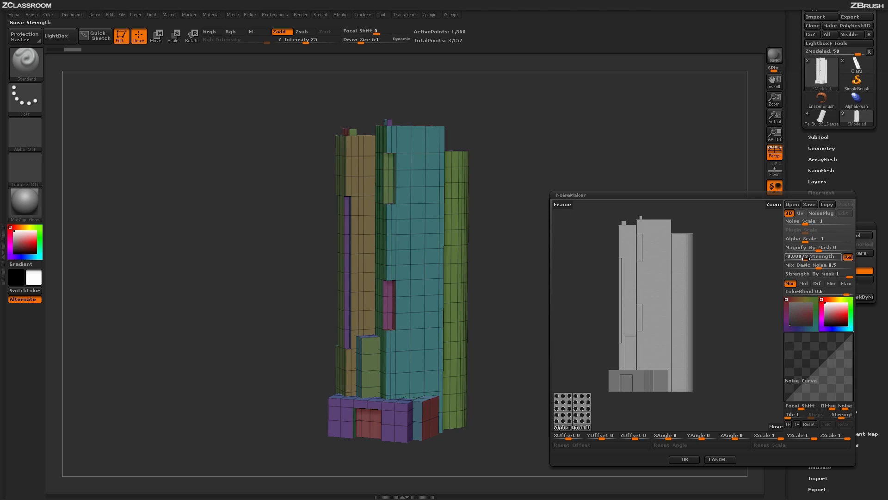
# - Set the noise strength to -0.13466 and Mix Basic Noise to 0, and check the window pattern on all building sides
pyautogui.moveTo(805, 259); pyautogui.dragTo(786, 266)
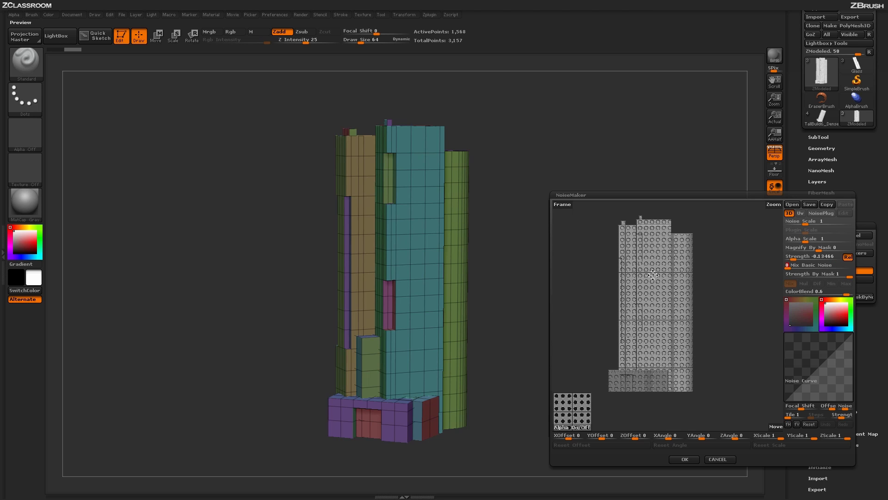
pyautogui.moveTo(718, 335); pyautogui.dragTo(701, 353)
pyautogui.moveTo(711, 330); pyautogui.dragTo(743, 337)
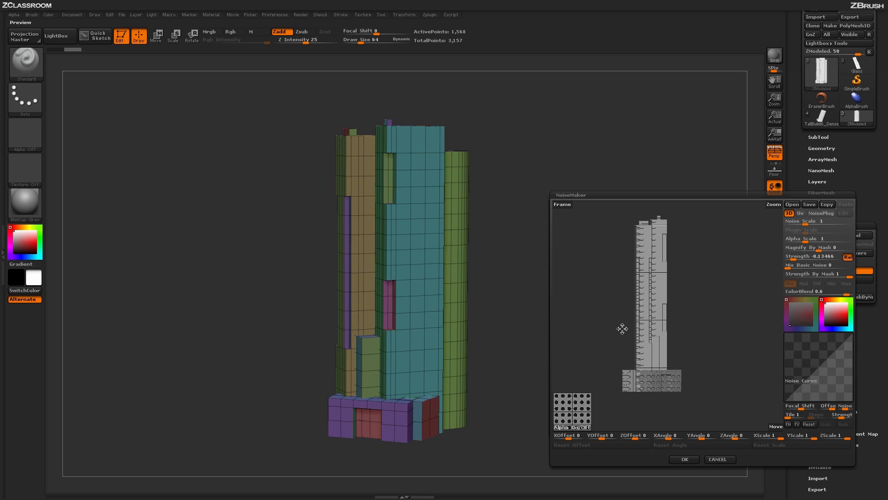
pyautogui.moveTo(666, 333); pyautogui.dragTo(716, 315)
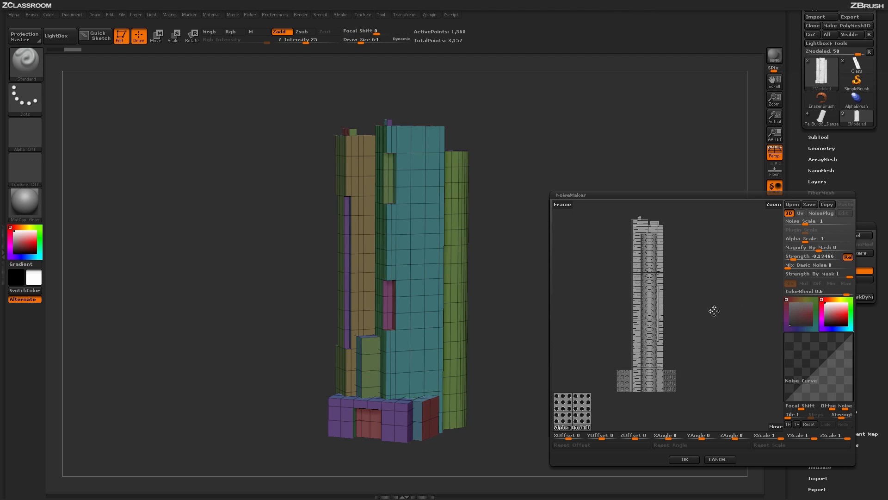
pyautogui.moveTo(711, 313); pyautogui.dragTo(725, 312)
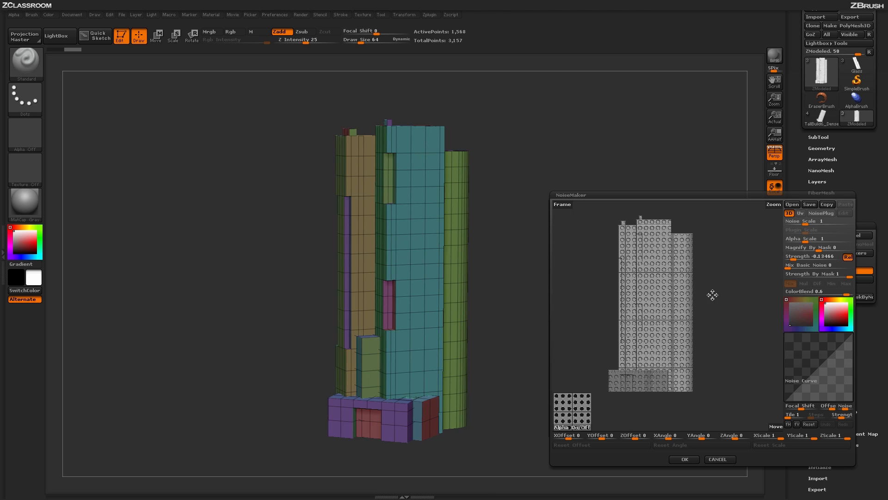
# - Tilt the building in the preview, clear the noise alpha and load SkyscraperWindow_15_Height again from that angle
pyautogui.moveTo(713, 294); pyautogui.dragTo(724, 304)
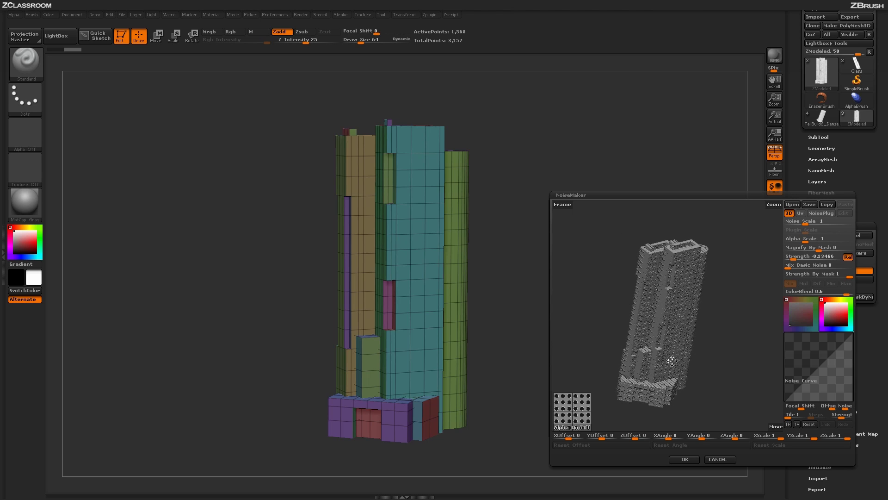
pyautogui.click(578, 426)
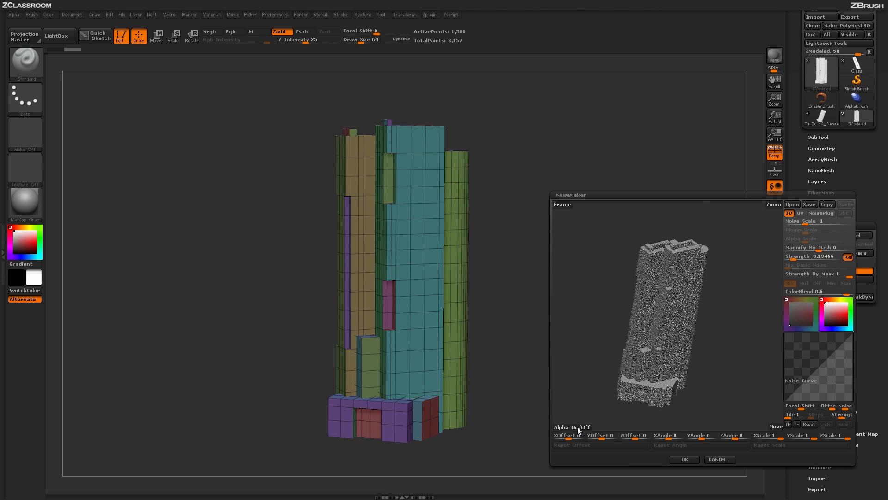
pyautogui.click(577, 426)
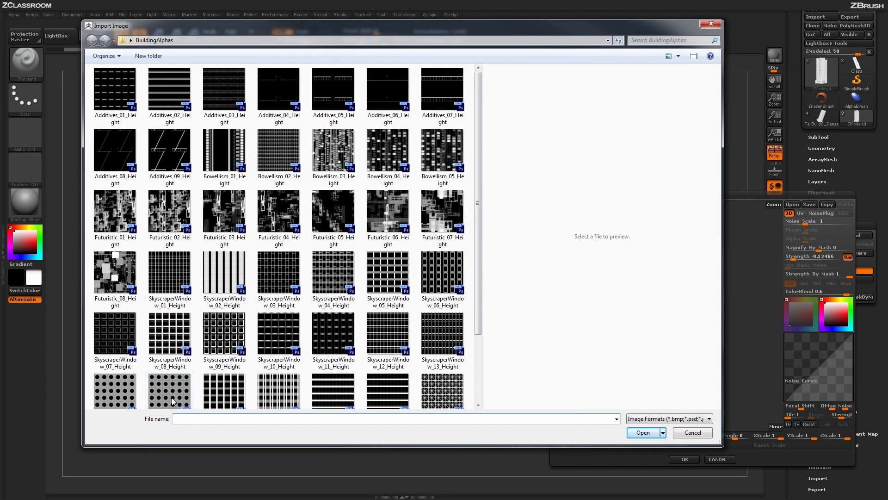
pyautogui.doubleClick(172, 400)
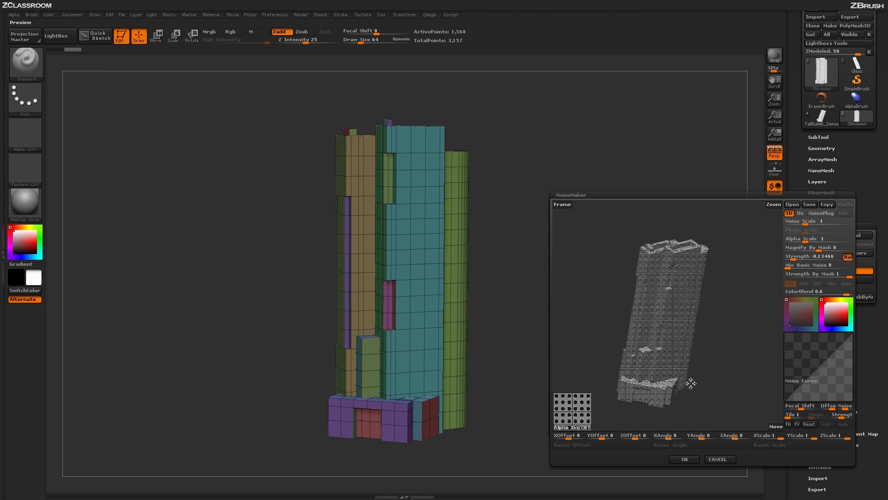
pyautogui.moveTo(731, 385)
pyautogui.mouseDown()
pyautogui.moveTo(726, 373)
pyautogui.moveTo(737, 386)
pyautogui.moveTo(724, 390)
pyautogui.moveTo(739, 389)
pyautogui.moveTo(728, 388)
pyautogui.mouseUp()
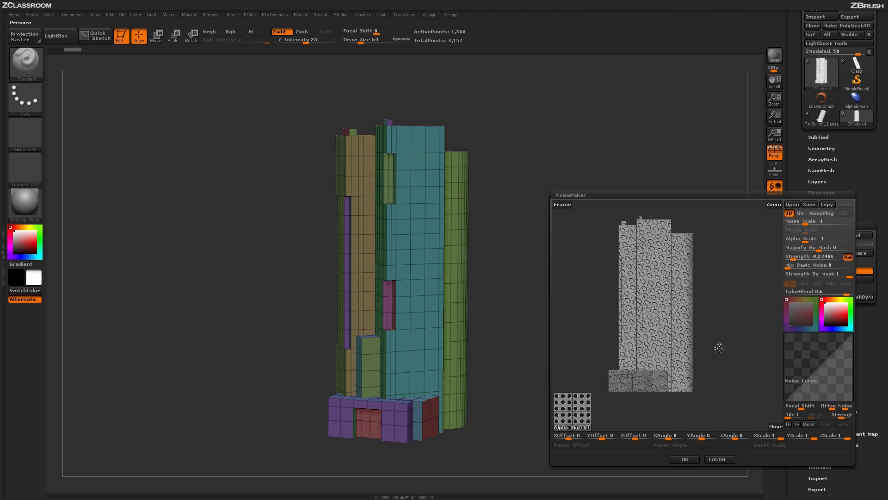
pyautogui.moveTo(716, 351); pyautogui.dragTo(731, 352)
pyautogui.moveTo(730, 352); pyautogui.dragTo(745, 354)
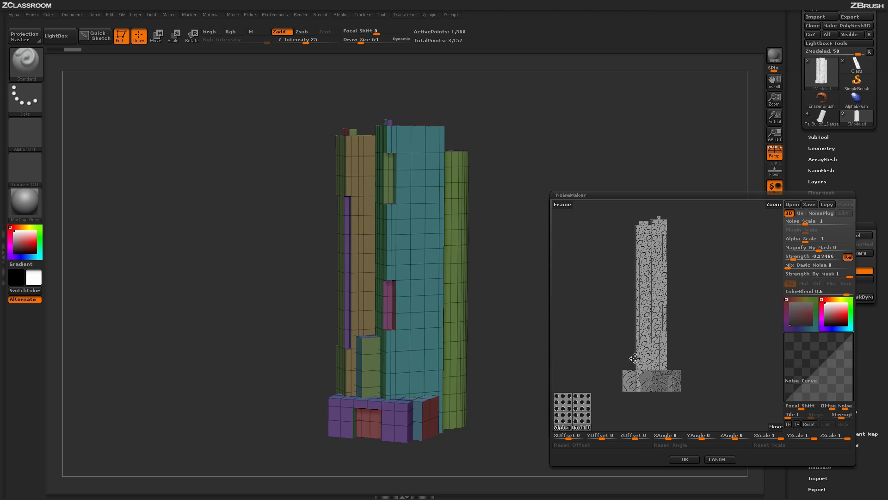
# - Replace the noise alpha with SkyscraperWindow_12_Height and inspect its projection around the building
pyautogui.click(579, 427)
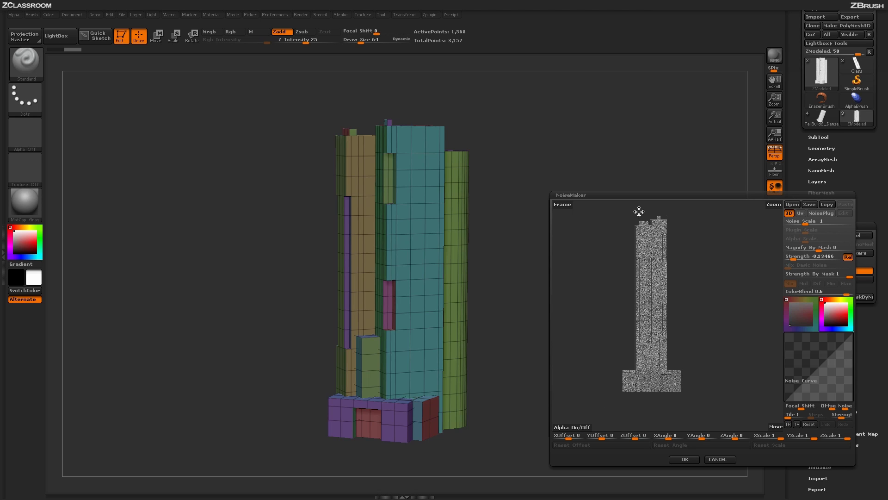
pyautogui.click(584, 428)
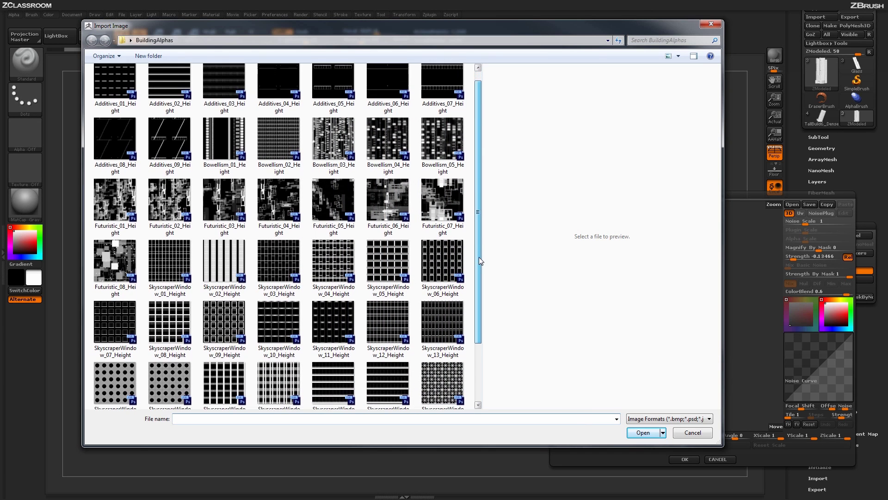
pyautogui.moveTo(479, 256); pyautogui.dragTo(477, 281)
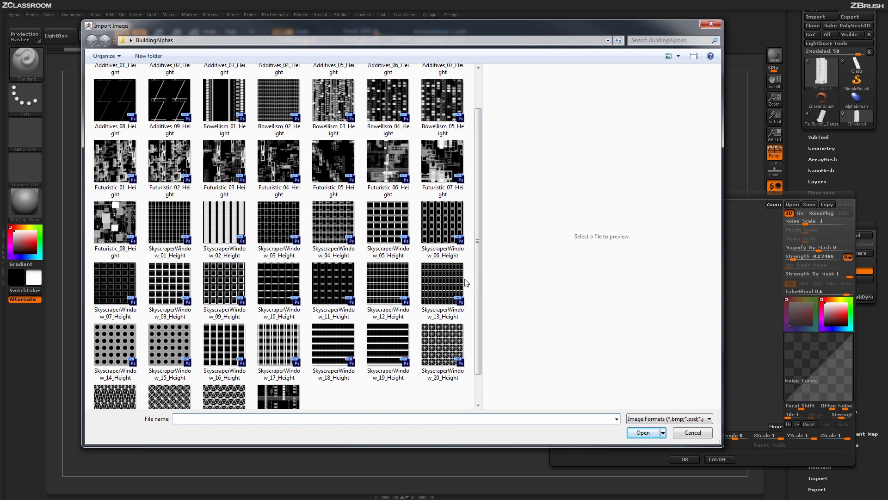
pyautogui.click(397, 299)
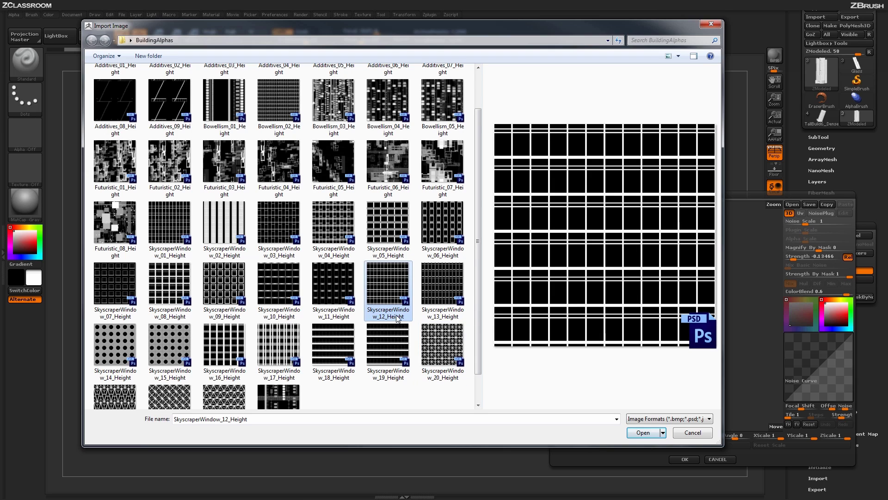
pyautogui.click(642, 432)
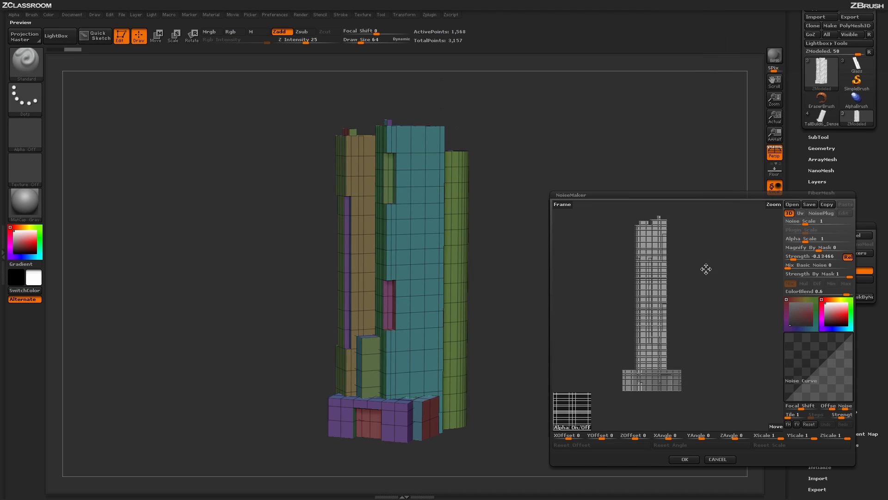
pyautogui.moveTo(737, 351); pyautogui.dragTo(724, 351)
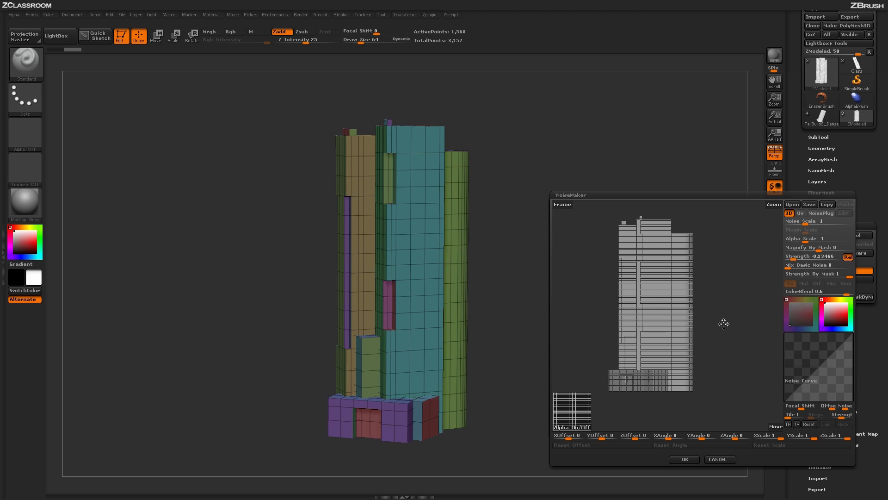
pyautogui.moveTo(724, 323); pyautogui.dragTo(646, 305)
pyautogui.moveTo(747, 329); pyautogui.dragTo(732, 346)
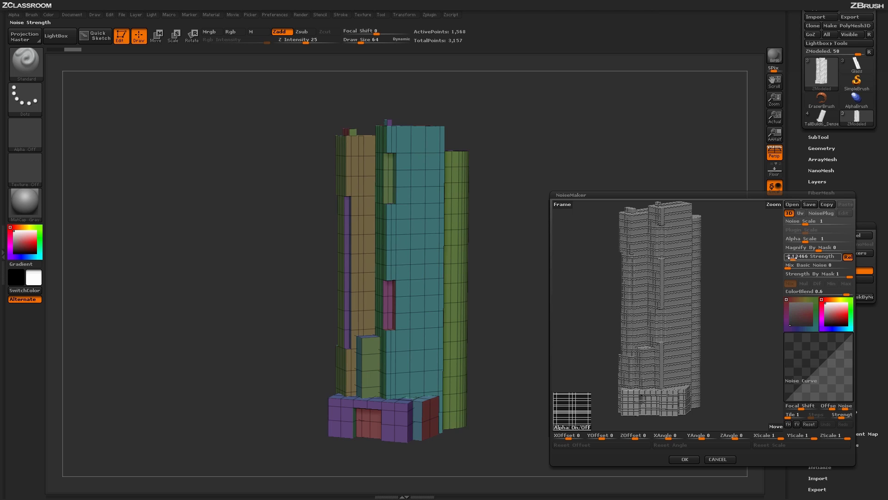
# - Flip the noise curve horizontally and set the noise strength to 0.5 for the window grid
pyautogui.moveTo(789, 258); pyautogui.dragTo(819, 259)
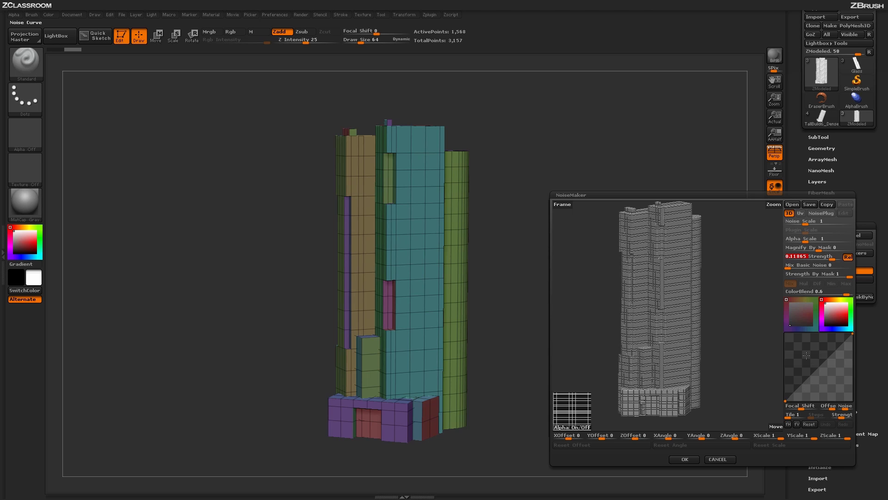
pyautogui.click(788, 424)
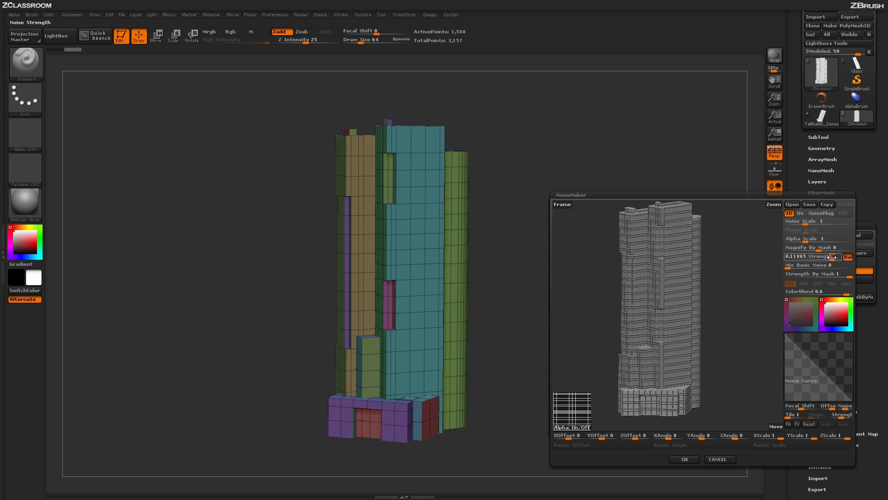
pyautogui.moveTo(815, 258); pyautogui.dragTo(840, 262)
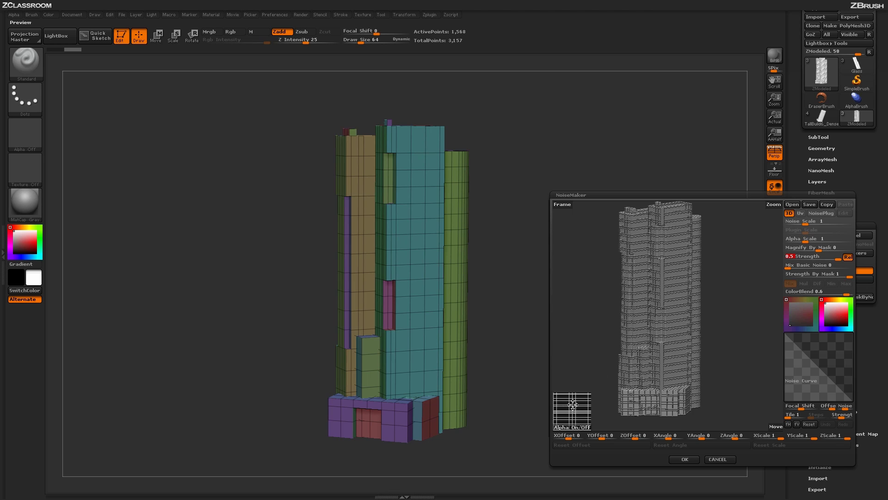
pyautogui.moveTo(727, 353)
pyautogui.mouseDown()
pyautogui.moveTo(737, 351)
pyautogui.moveTo(736, 367)
pyautogui.moveTo(727, 353)
pyautogui.mouseUp()
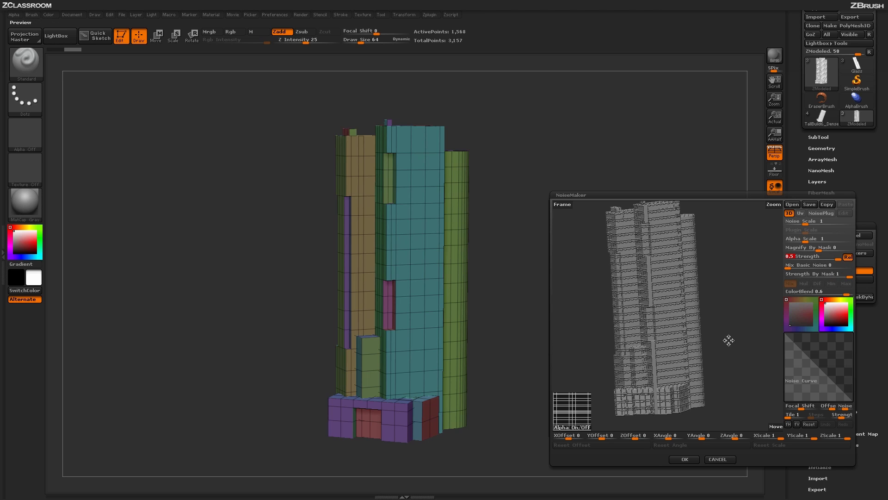
pyautogui.moveTo(735, 347); pyautogui.dragTo(757, 341)
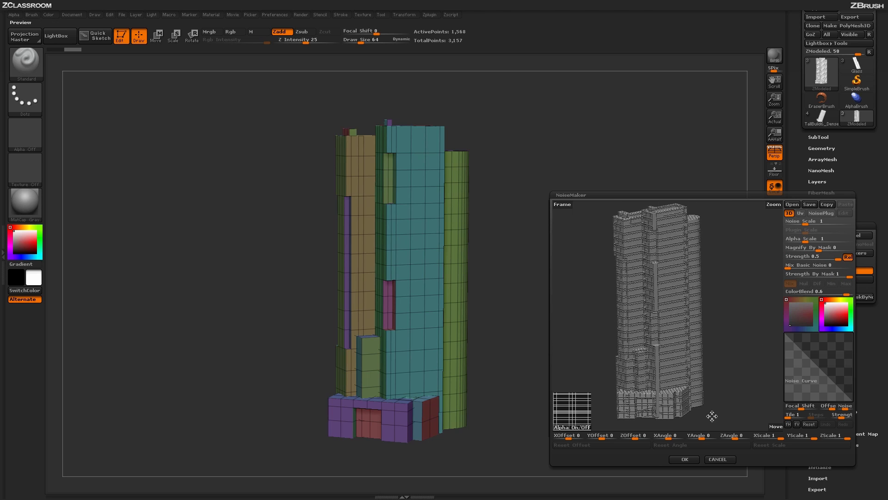
# - Accept the noise settings, compare the building with surface noise off and on, and turn off the polyframe display
pyautogui.click(683, 459)
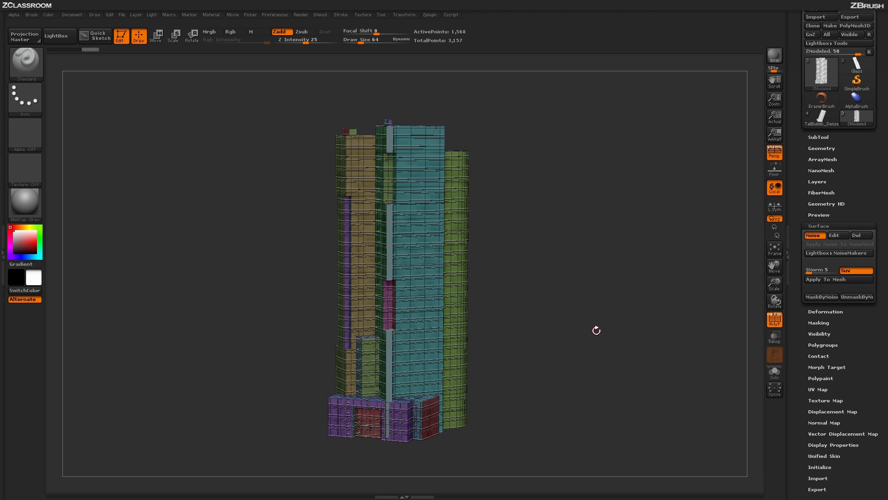
pyautogui.moveTo(584, 350)
pyautogui.mouseDown()
pyautogui.moveTo(606, 352)
pyautogui.moveTo(586, 350)
pyautogui.moveTo(584, 371)
pyautogui.moveTo(580, 345)
pyautogui.mouseUp()
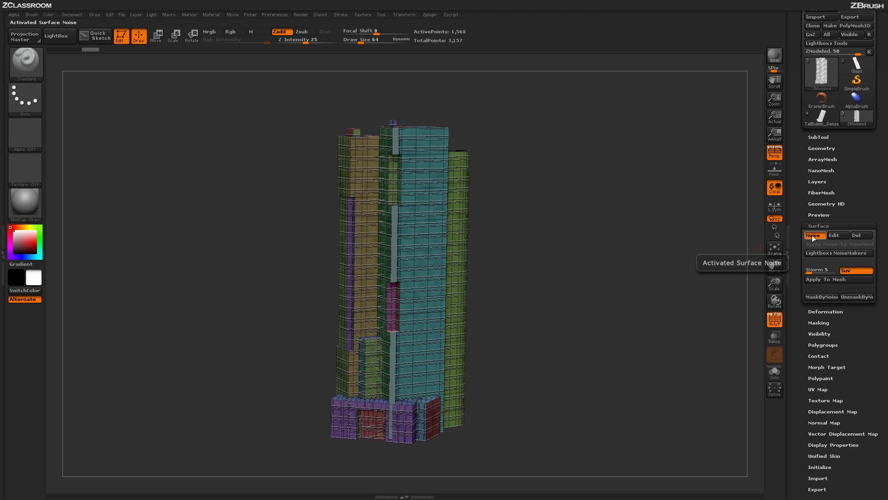
pyautogui.click(813, 236)
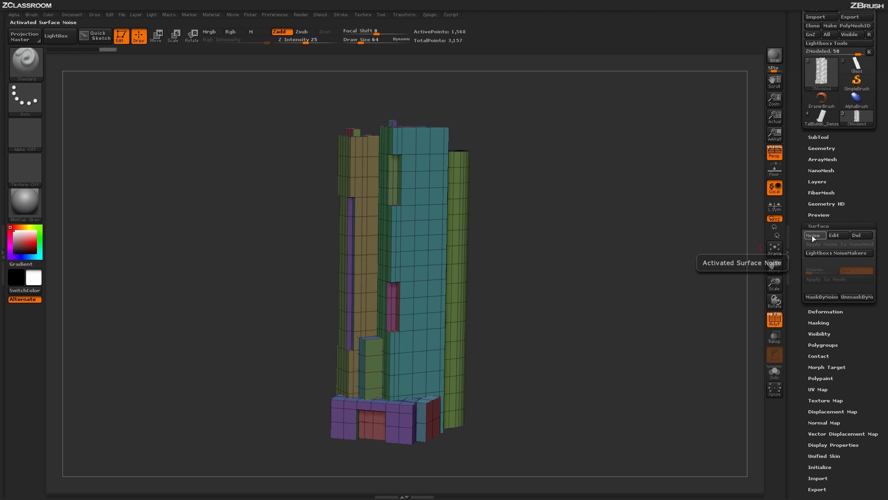
pyautogui.click(812, 236)
pyautogui.moveTo(620, 398); pyautogui.dragTo(652, 374)
pyautogui.hotkey('shift', 'f')
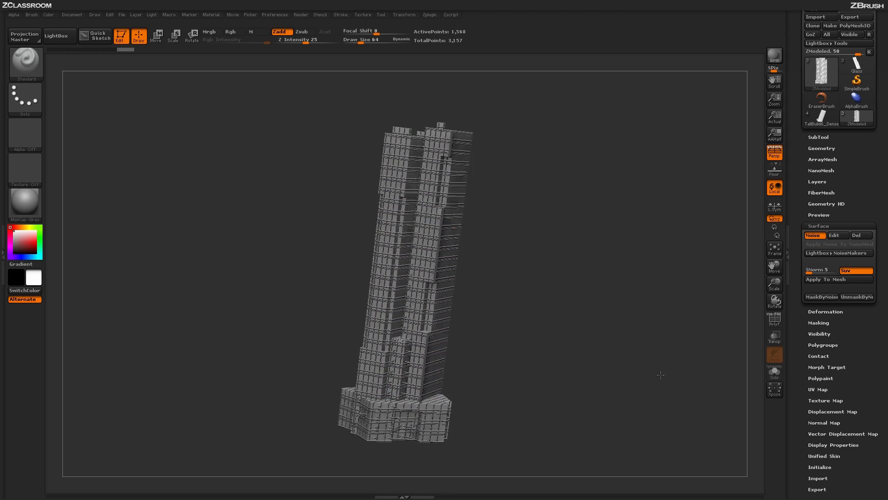
# - Make BPR renders of the building from two angles to examine the window noise under different views
pyautogui.moveTo(594, 374); pyautogui.dragTo(537, 326)
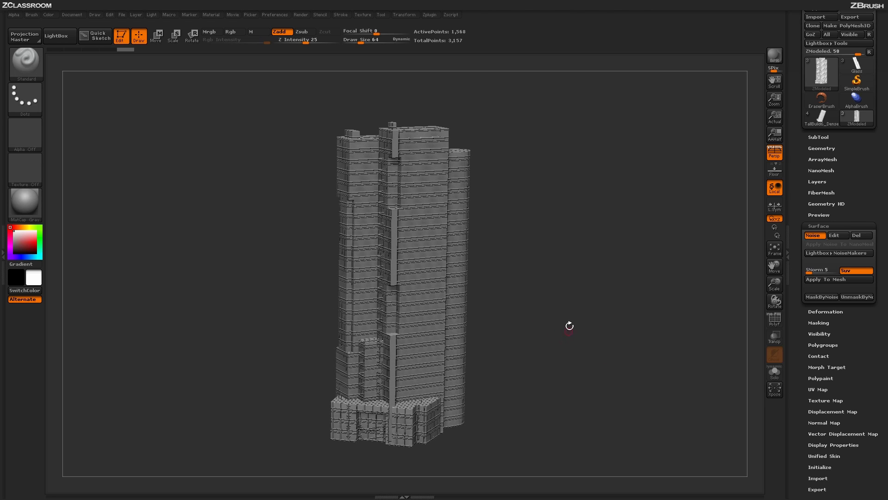
pyautogui.moveTo(571, 369); pyautogui.dragTo(562, 411)
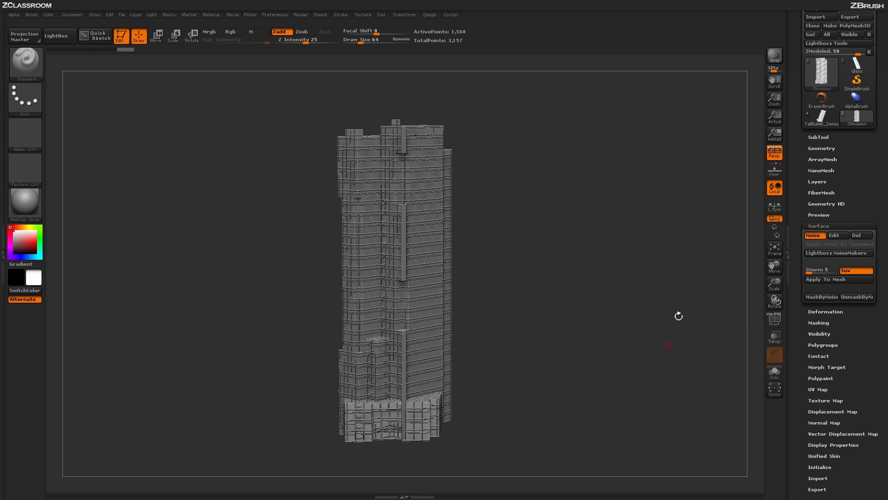
pyautogui.click(775, 56)
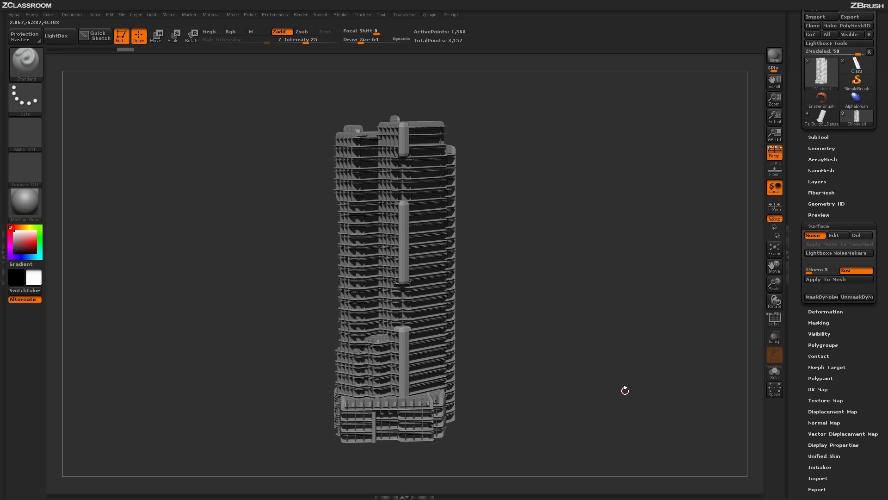
pyautogui.moveTo(622, 400); pyautogui.dragTo(728, 113)
pyautogui.hotkey('shift', 'r')
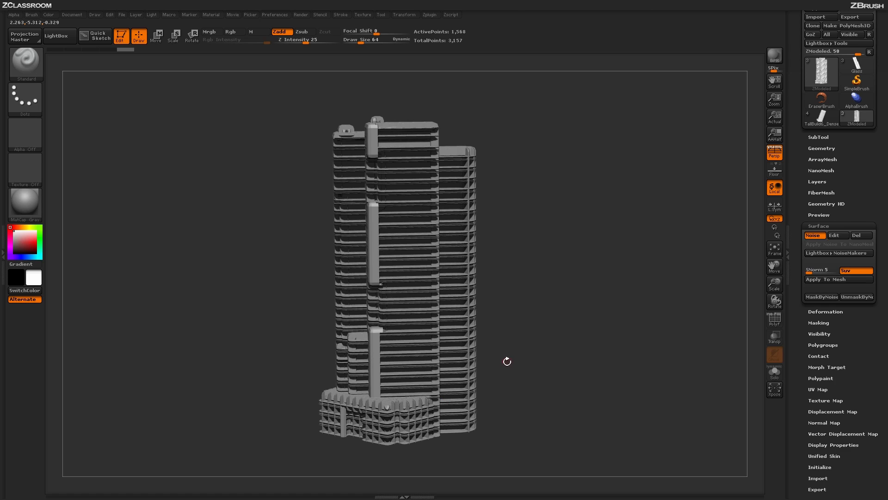
# - Try a noise curve Offset of -0.55 on the building and accept it
pyautogui.click(834, 237)
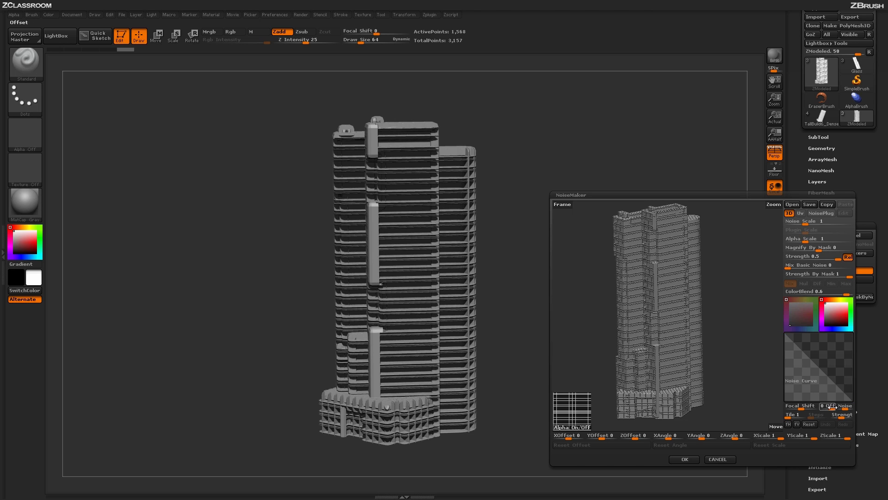
pyautogui.keyDown('shift'); pyautogui.moveTo(736, 379); pyautogui.dragTo(748, 381); pyautogui.keyUp('shift')
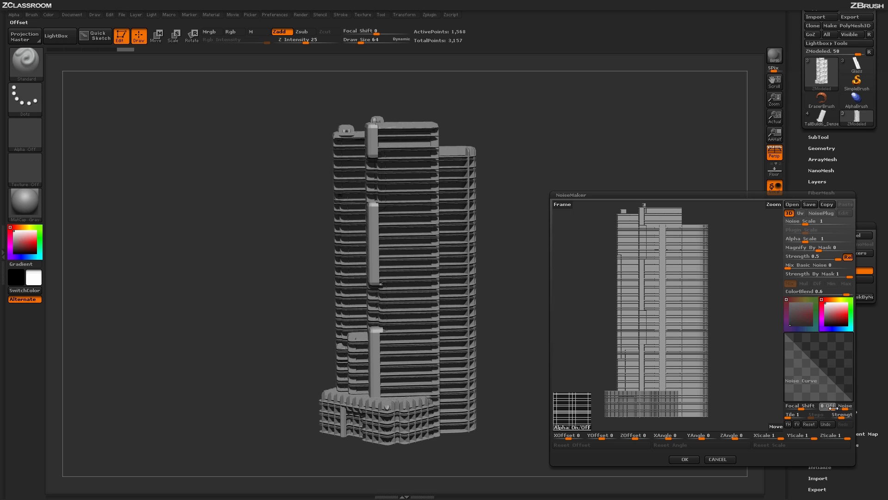
pyautogui.moveTo(830, 407); pyautogui.dragTo(831, 409)
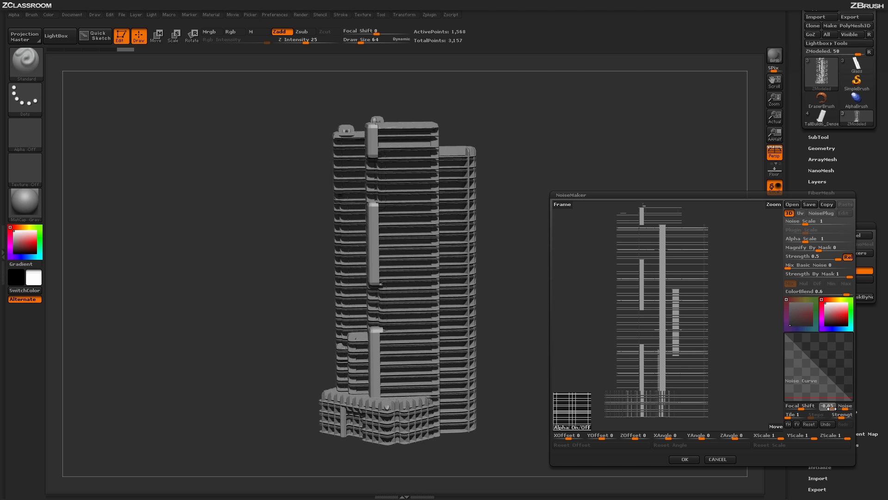
pyautogui.moveTo(832, 409)
pyautogui.mouseDown()
pyautogui.moveTo(822, 409)
pyautogui.moveTo(831, 409)
pyautogui.mouseUp()
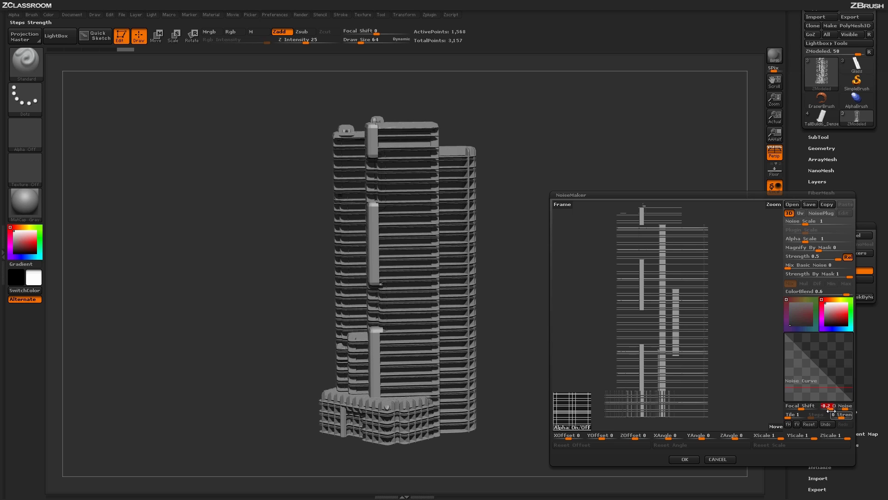
pyautogui.moveTo(830, 408); pyautogui.dragTo(826, 416)
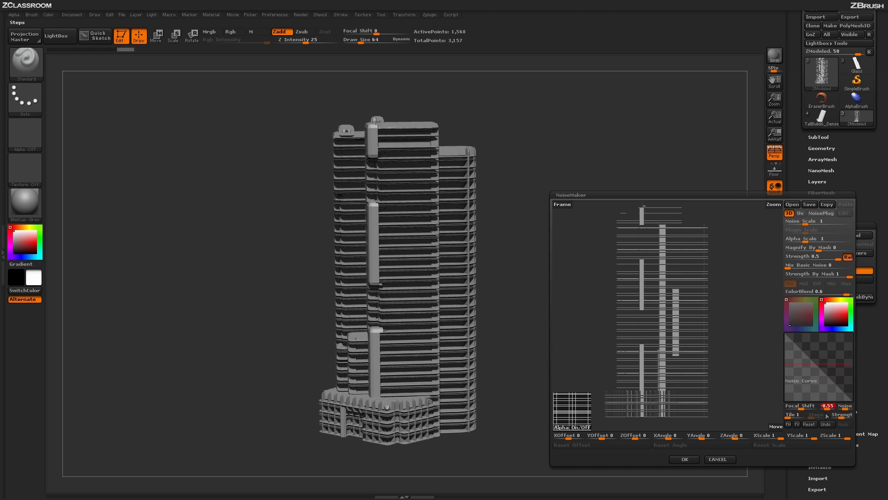
pyautogui.click(693, 460)
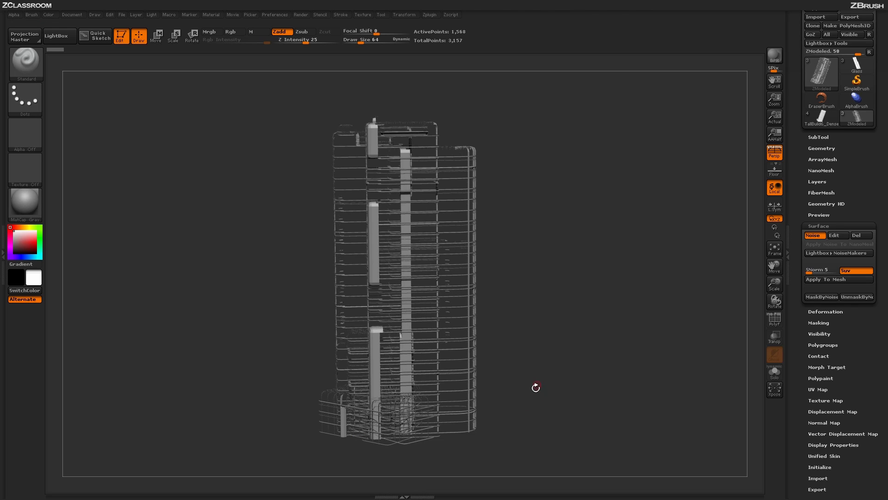
# - Inspect the offset noise on the building and revert the Offset change in NoiseMaker
pyautogui.click(537, 375)
pyautogui.moveTo(531, 329); pyautogui.dragTo(537, 331)
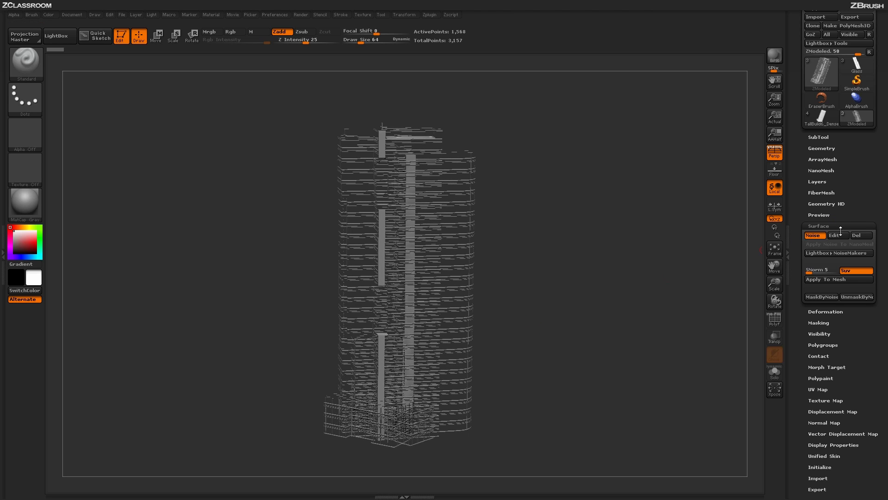
pyautogui.click(834, 234)
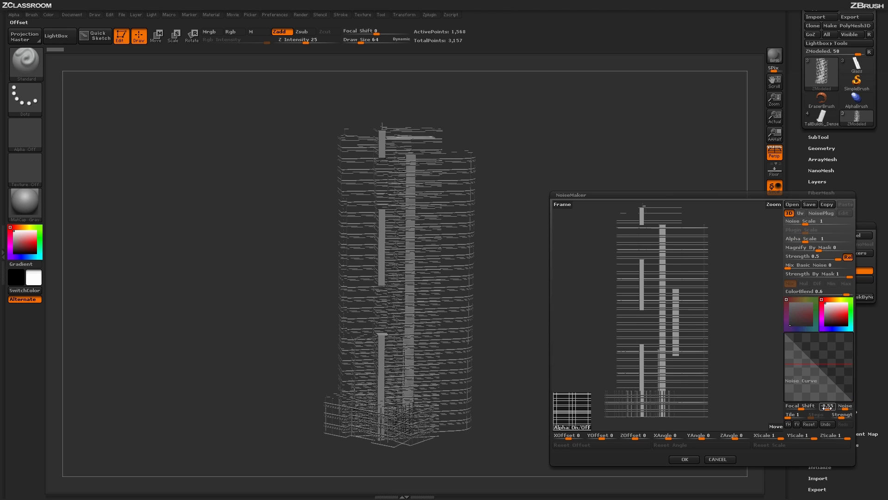
pyautogui.click(685, 459)
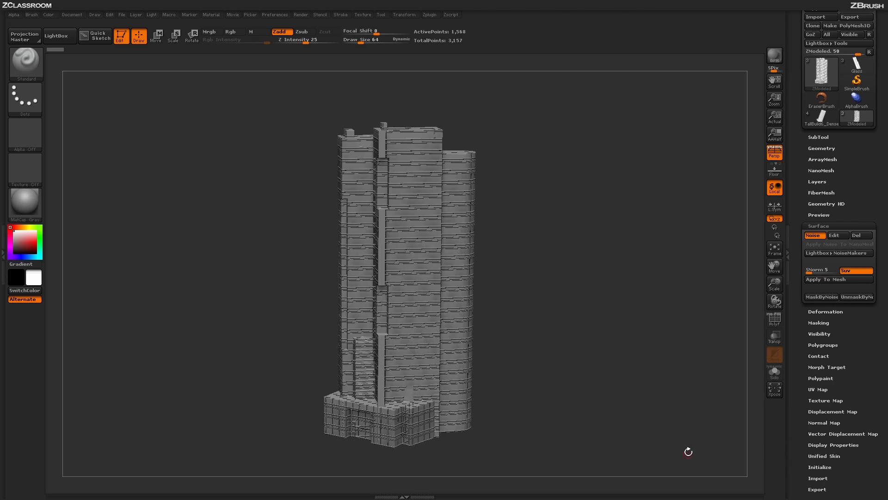
# - Make a BPR render of the lower floors up close to examine how the noise meets at the building's corners
pyautogui.moveTo(581, 327); pyautogui.dragTo(561, 257)
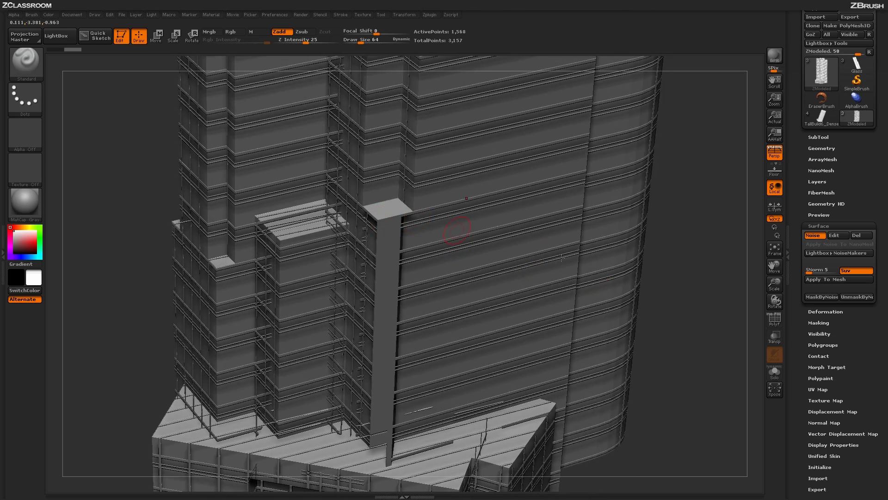
pyautogui.moveTo(686, 288); pyautogui.dragTo(726, 283)
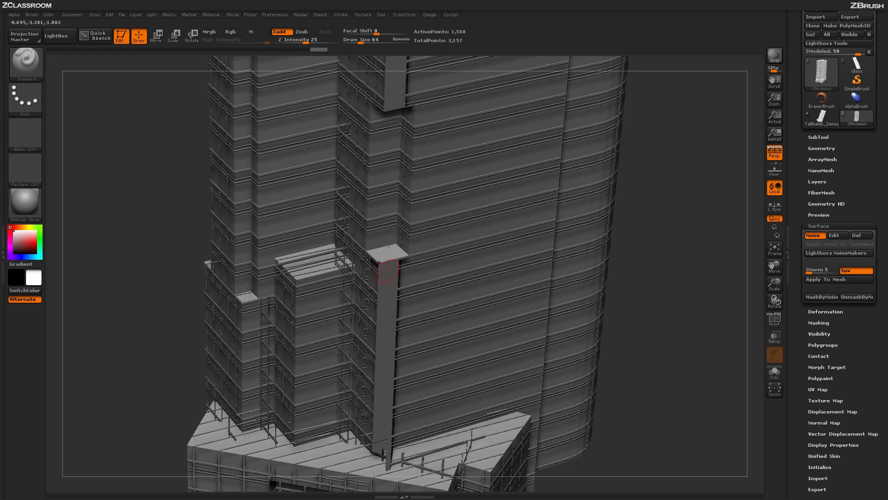
pyautogui.hotkey('shift', 'r')
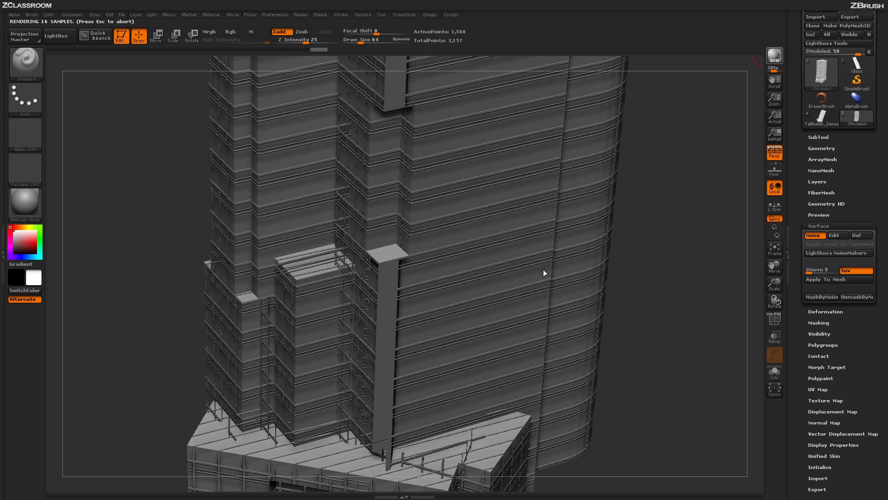
pyautogui.press('Escape')
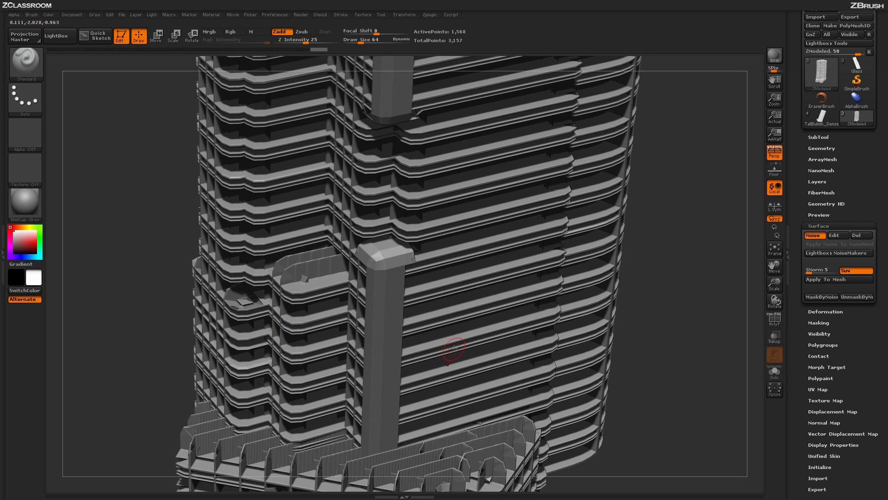
# - Turn off the surface noise, show the polyframe and examine the polygroups where the building's walls meet
pyautogui.click(813, 235)
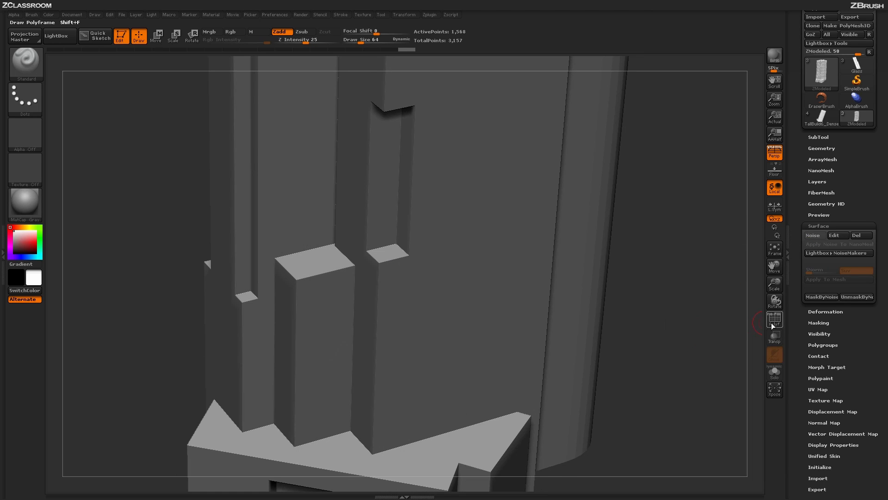
pyautogui.click(774, 319)
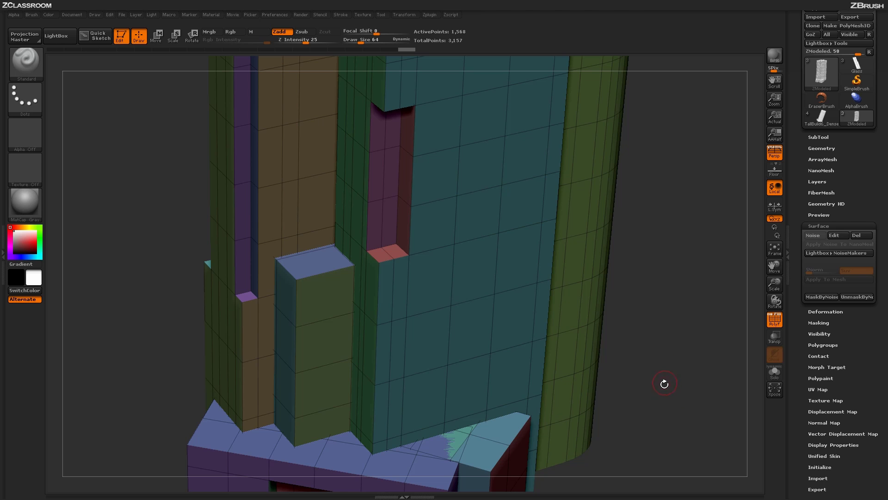
pyautogui.keyDown('shift'); pyautogui.moveTo(664, 382); pyautogui.dragTo(521, 283); pyautogui.keyUp('shift')
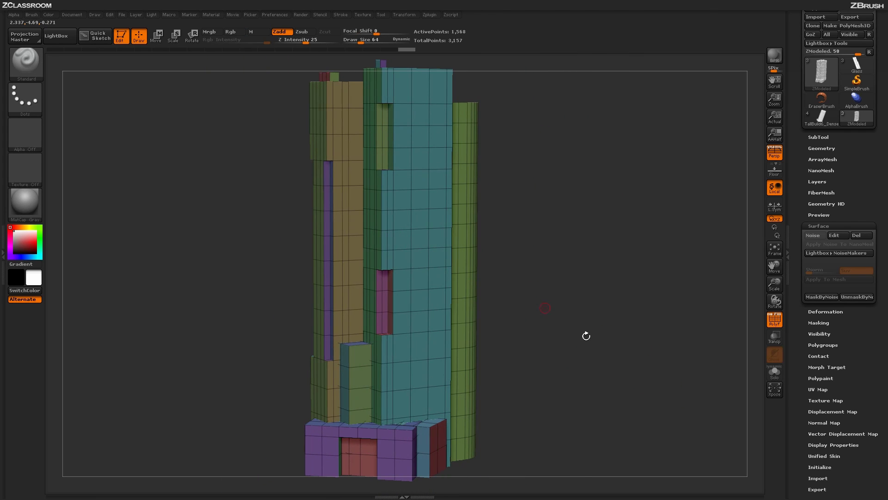
pyautogui.moveTo(577, 355); pyautogui.dragTo(575, 387)
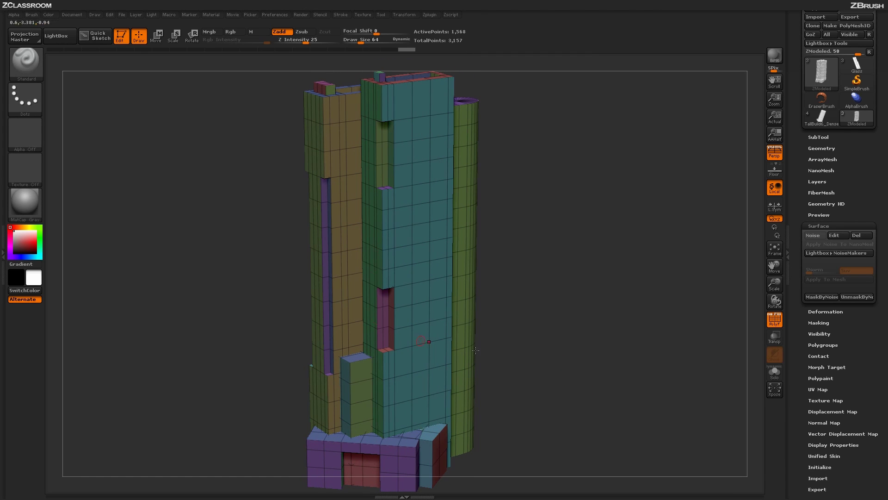
pyautogui.moveTo(546, 357); pyautogui.dragTo(542, 318)
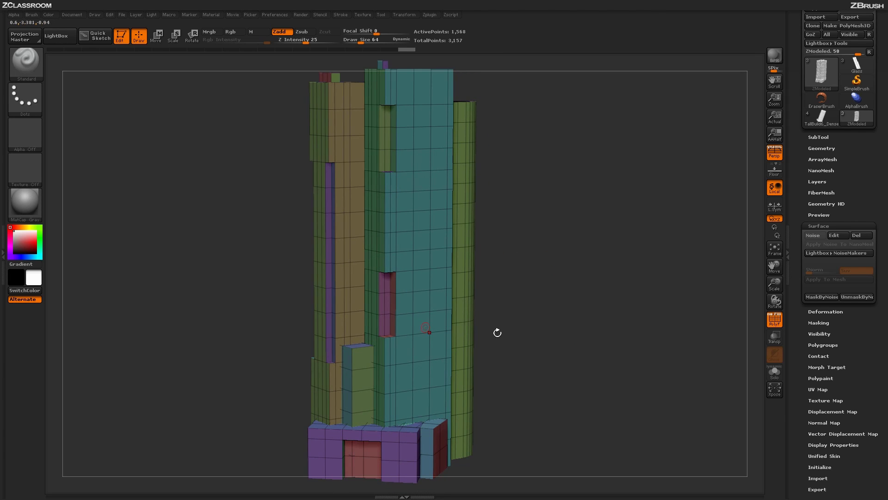
pyautogui.moveTo(495, 331); pyautogui.dragTo(590, 341)
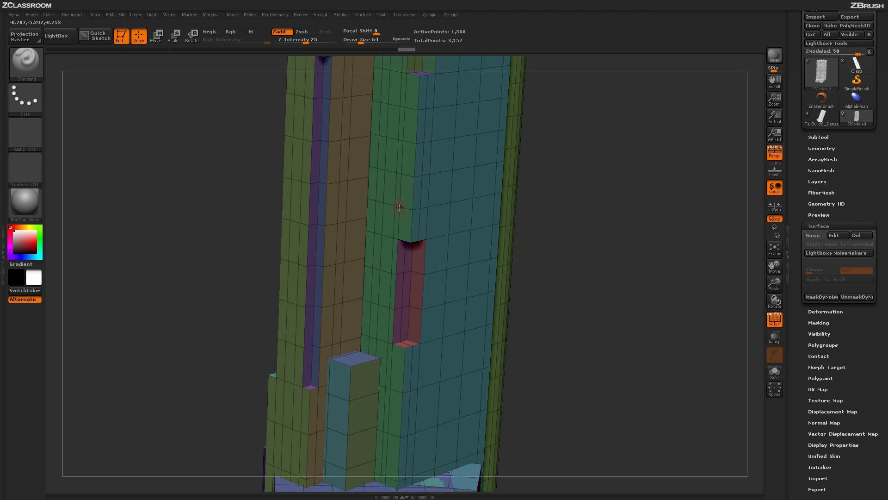
# - Isolate the narrow green wall polygroup beside the large teal facade
pyautogui.hotkey('ctrl', 'shift')
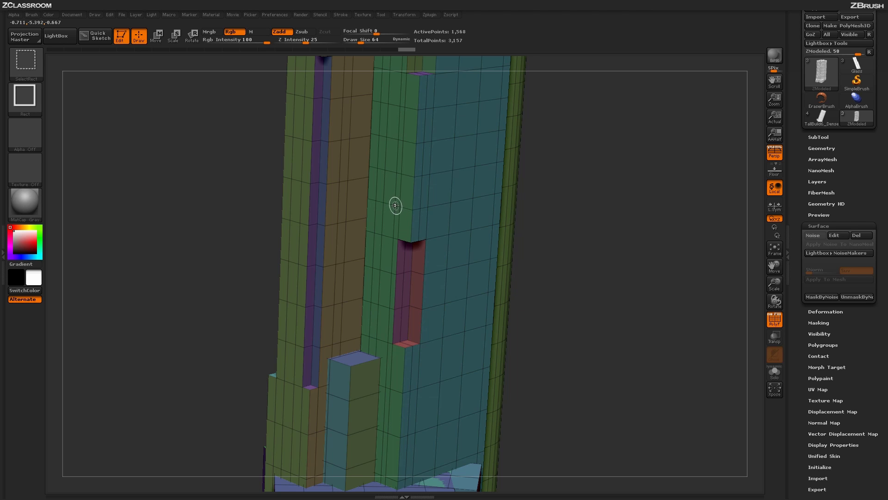
pyautogui.keyDown('ctrl'); pyautogui.keyDown('shift'); pyautogui.click(395, 205); pyautogui.keyUp('shift'); pyautogui.keyUp('ctrl')
pyautogui.moveTo(541, 356)
pyautogui.mouseDown()
pyautogui.moveTo(525, 321)
pyautogui.moveTo(532, 305)
pyautogui.moveTo(531, 341)
pyautogui.mouseUp()
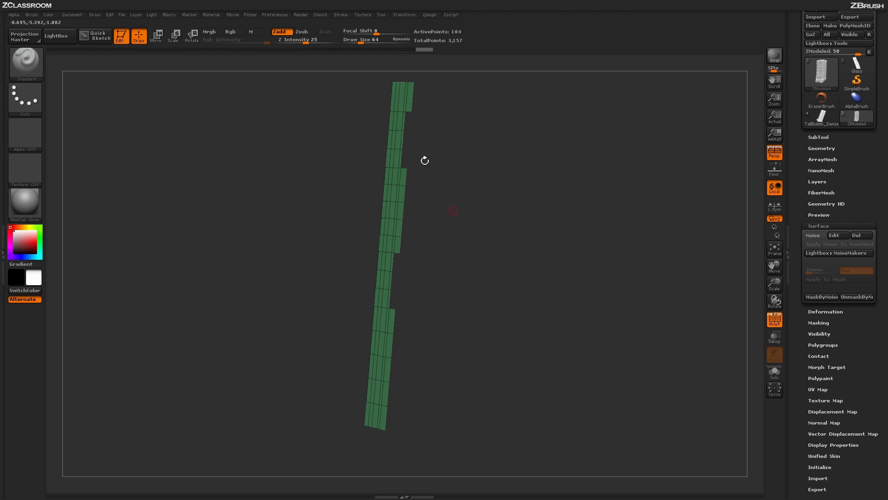
pyautogui.moveTo(424, 161); pyautogui.dragTo(441, 177)
pyautogui.press('shift')
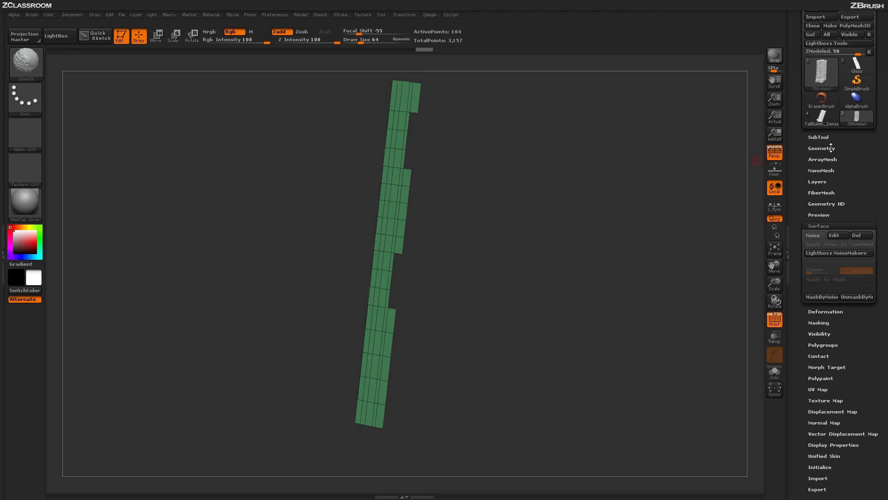
# - Split the mesh along its polygroup edges with Unweld Groups Border and show the whole building
pyautogui.click(830, 148)
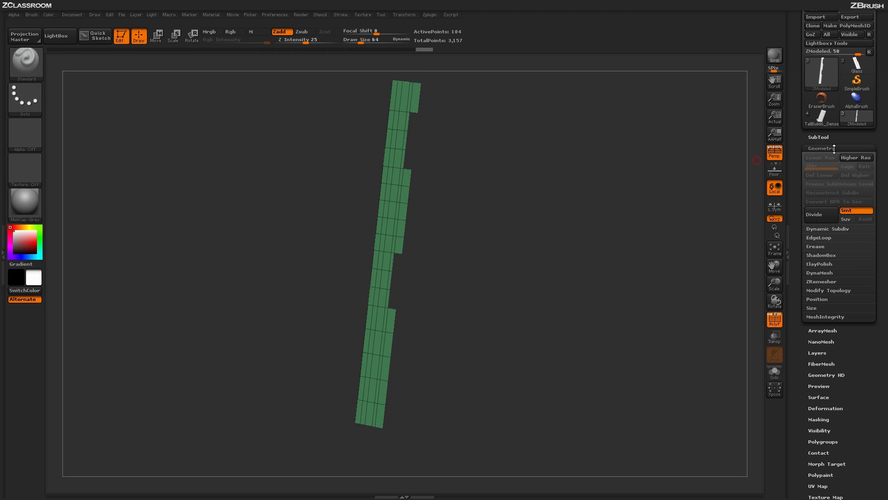
pyautogui.click(826, 291)
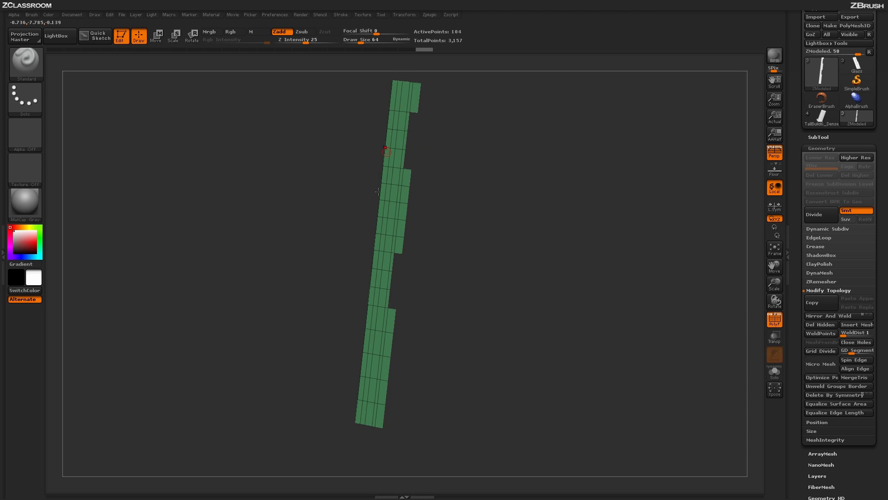
pyautogui.moveTo(469, 289); pyautogui.dragTo(474, 306)
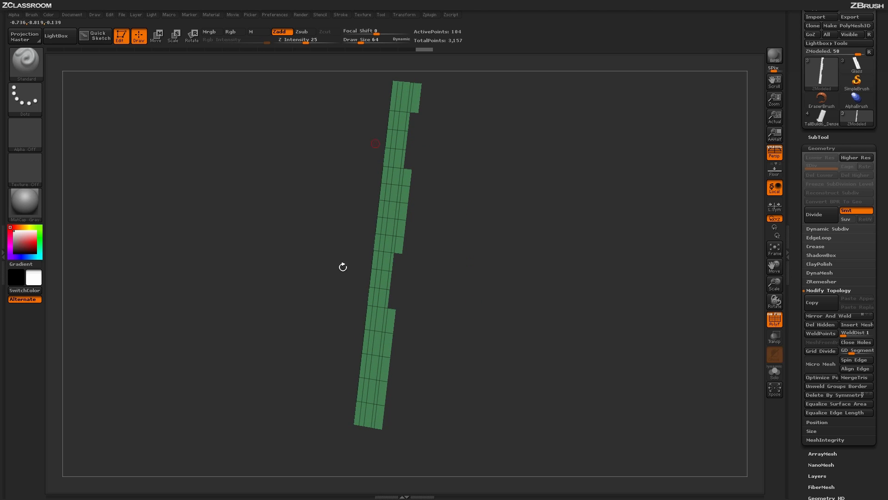
pyautogui.moveTo(470, 367); pyautogui.dragTo(465, 370)
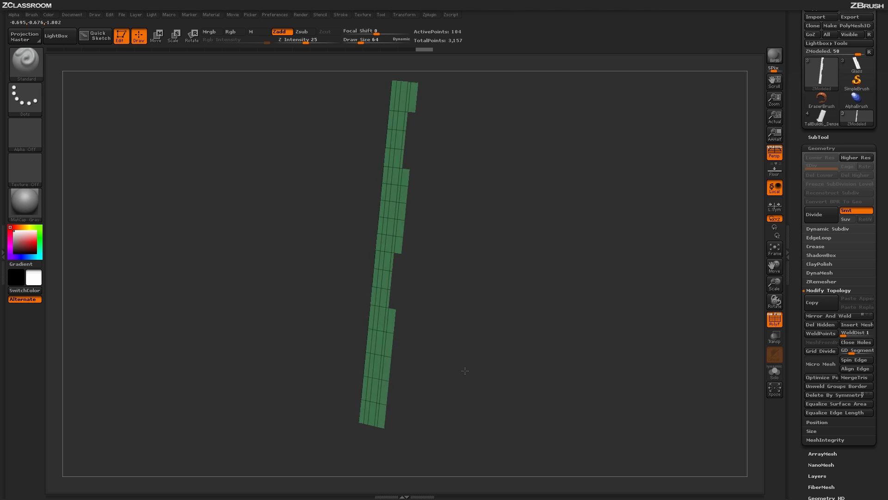
pyautogui.click(829, 386)
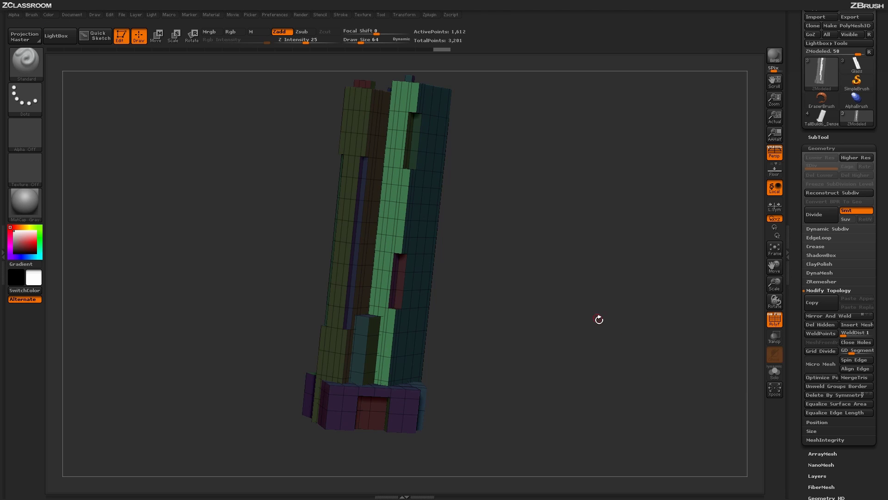
# - Turn the surface noise back on for the building mesh
pyautogui.moveTo(597, 319); pyautogui.dragTo(570, 333)
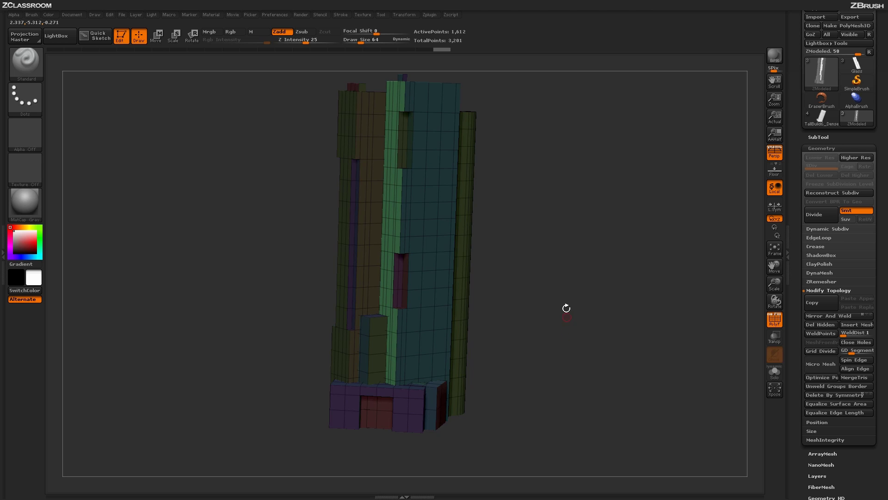
pyautogui.moveTo(537, 278)
pyautogui.mouseDown()
pyautogui.moveTo(547, 274)
pyautogui.moveTo(539, 222)
pyautogui.moveTo(624, 297)
pyautogui.mouseUp()
pyautogui.press('ctrl')
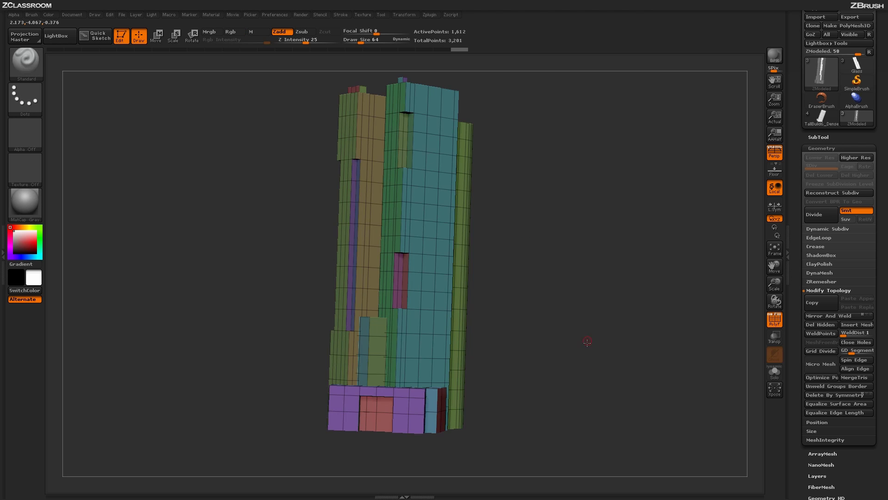
pyautogui.moveTo(587, 341); pyautogui.dragTo(637, 311)
pyautogui.moveTo(798, 337); pyautogui.dragTo(796, 280)
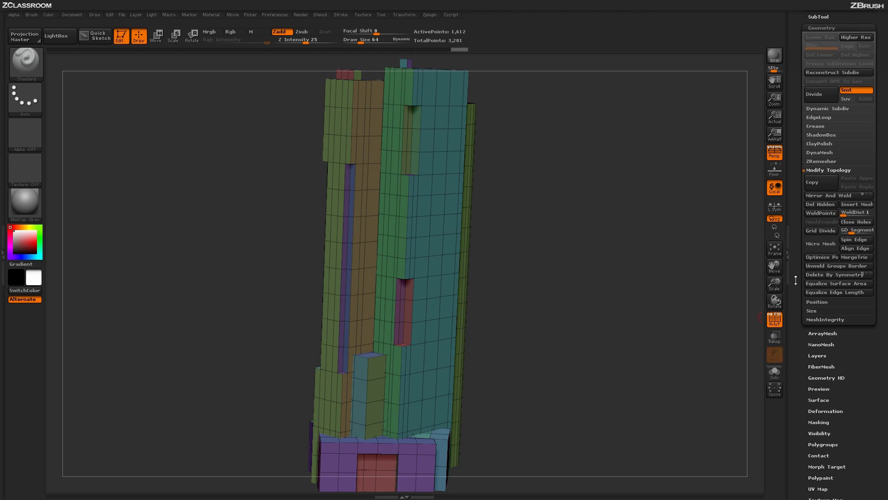
pyautogui.scroll(-3, 846, 276)
pyautogui.click(819, 311)
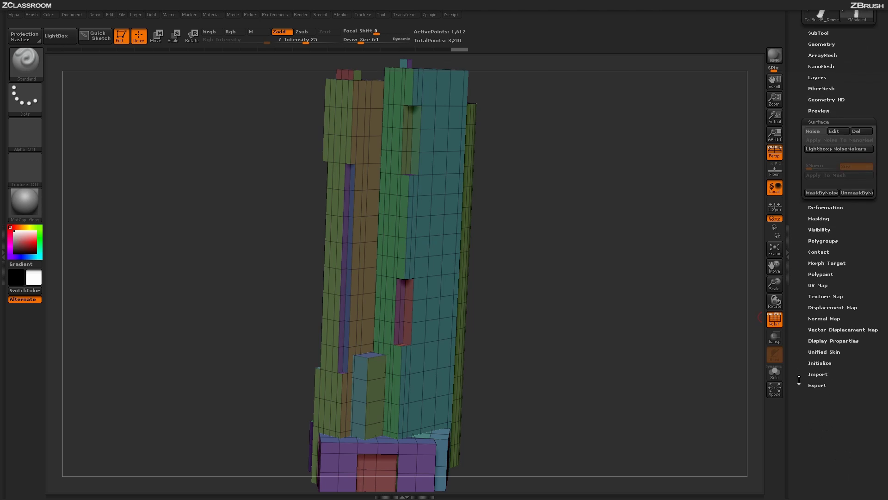
# - Hide the polyframe and make a close BPR render to examine how the noise meets at the upper floors' corners
pyautogui.keyDown('alt'); pyautogui.moveTo(644, 284); pyautogui.dragTo(589, 305); pyautogui.keyUp('alt')
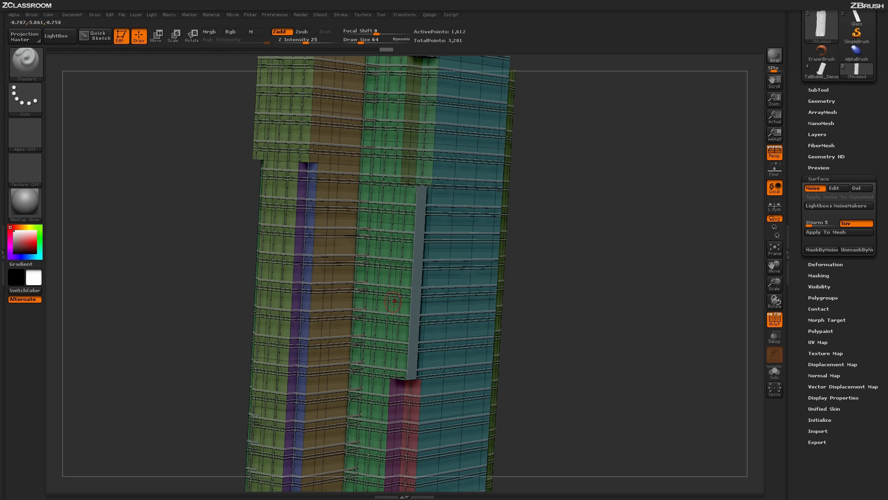
pyautogui.moveTo(595, 283); pyautogui.dragTo(759, 270)
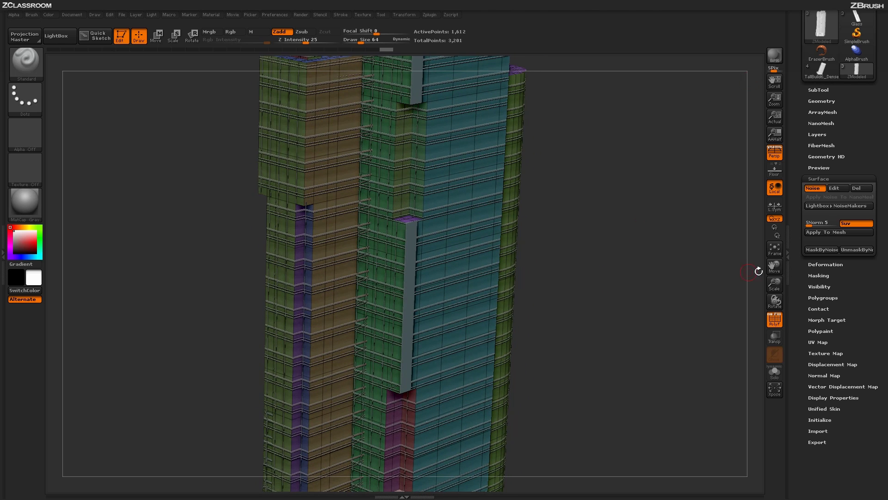
pyautogui.click(770, 324)
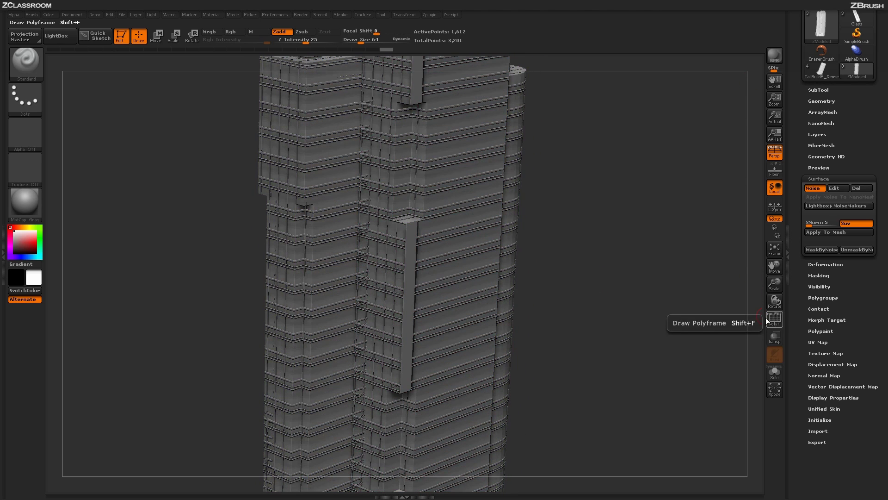
pyautogui.click(771, 51)
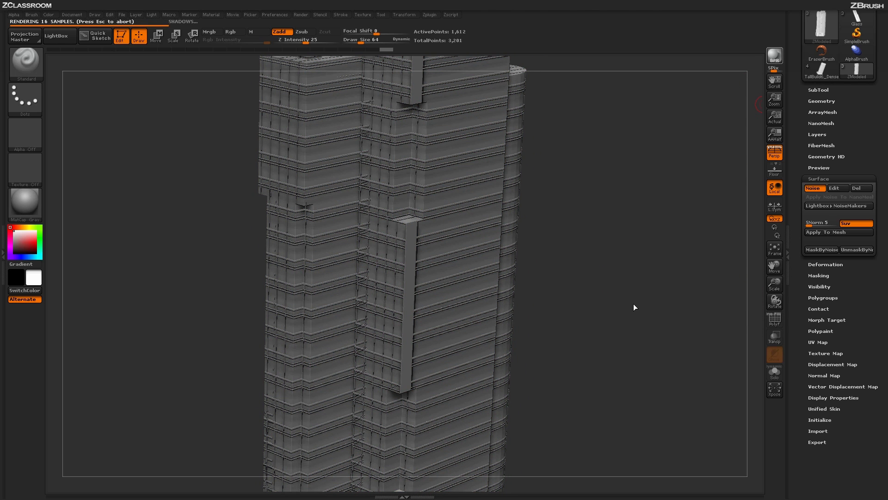
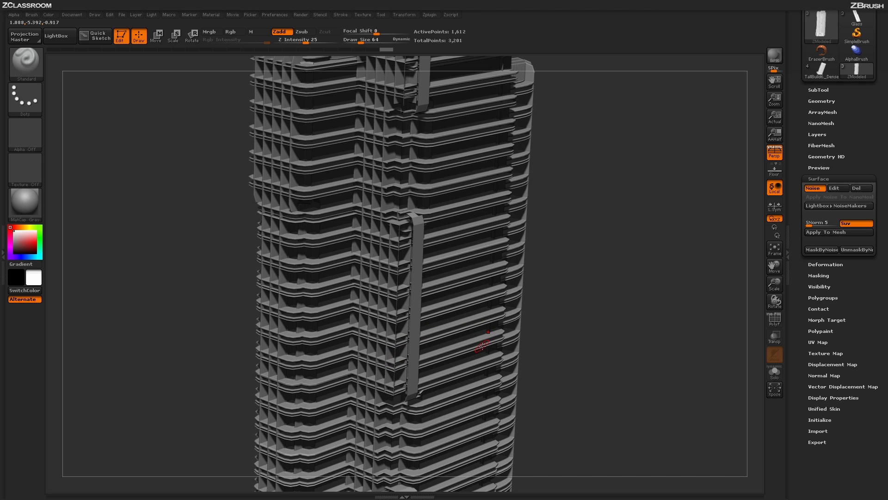
pyautogui.scroll(-2, 631, 298)
pyautogui.scroll(-2, 622, 310)
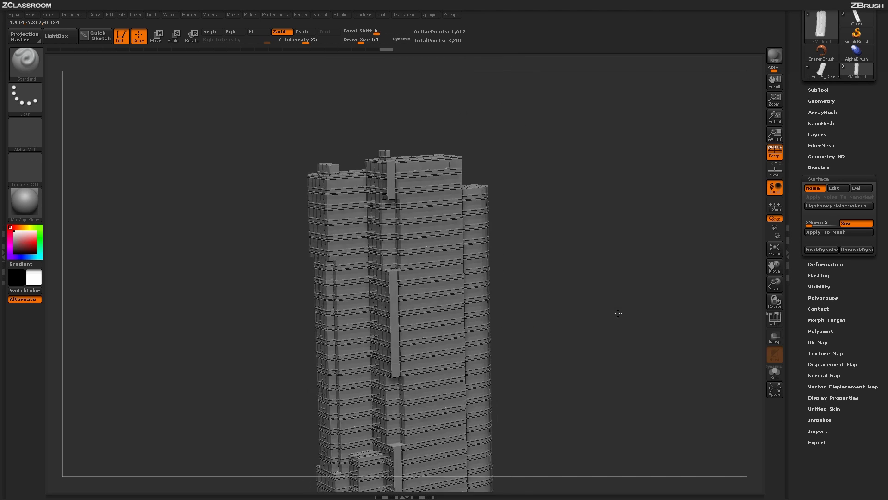
# - Turn off the surface noise and show the polyframe on the whole building
pyautogui.scroll(3, 618, 314)
pyautogui.click(814, 188)
pyautogui.hotkey('shift', 'f')
pyautogui.scroll(-3, 639, 350)
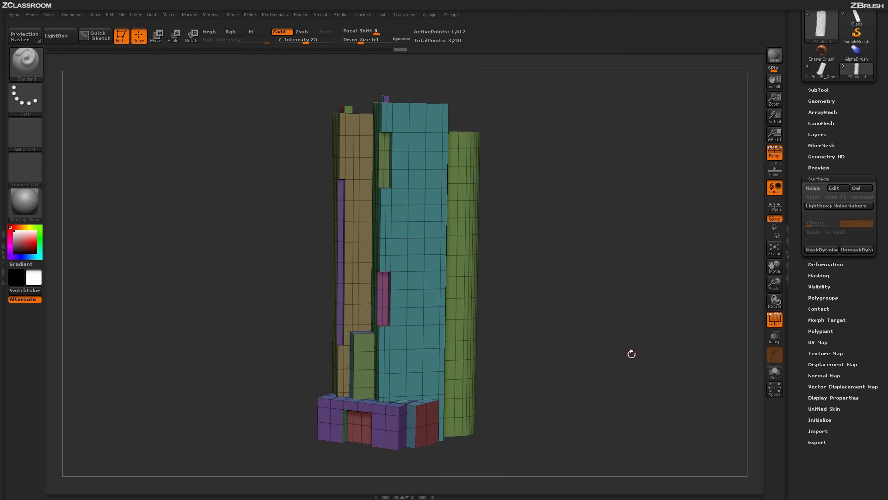
# - Split the building mesh along its polygroup edges with Unweld Groups Border
pyautogui.click(822, 101)
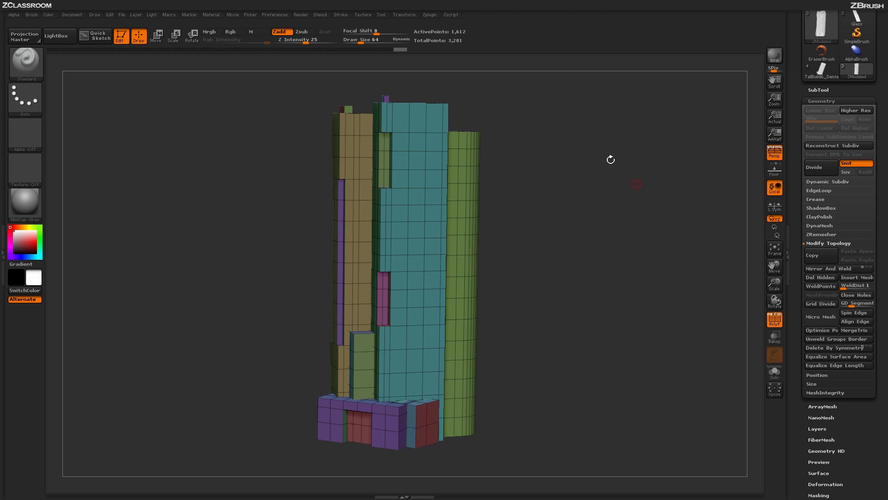
pyautogui.moveTo(575, 363); pyautogui.dragTo(582, 372)
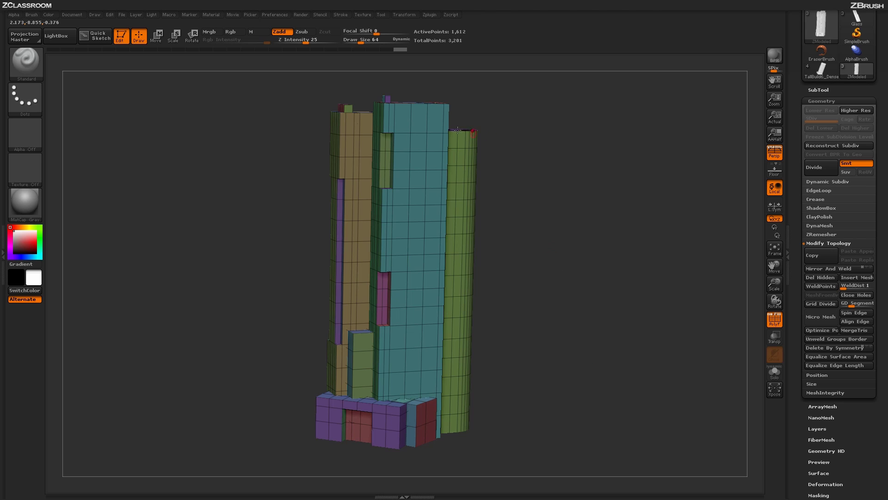
pyautogui.moveTo(525, 273)
pyautogui.mouseDown()
pyautogui.moveTo(579, 344)
pyautogui.moveTo(569, 352)
pyautogui.moveTo(509, 267)
pyautogui.mouseUp()
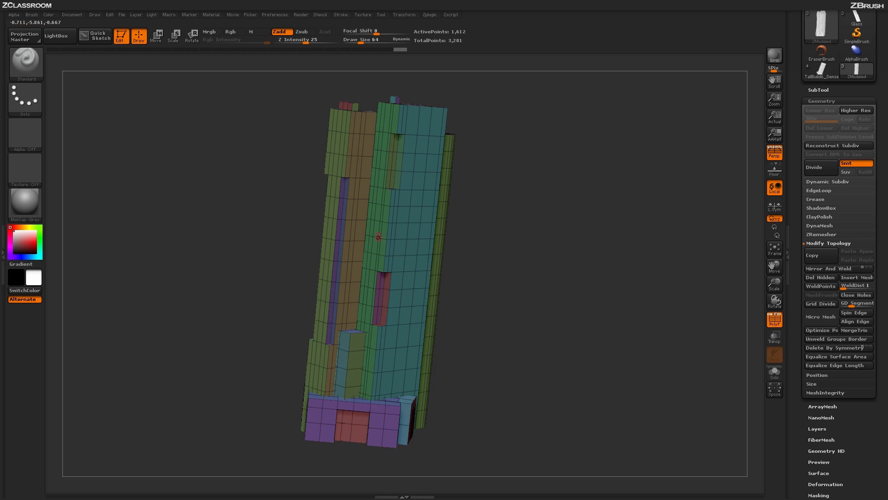
pyautogui.moveTo(563, 377); pyautogui.dragTo(561, 377)
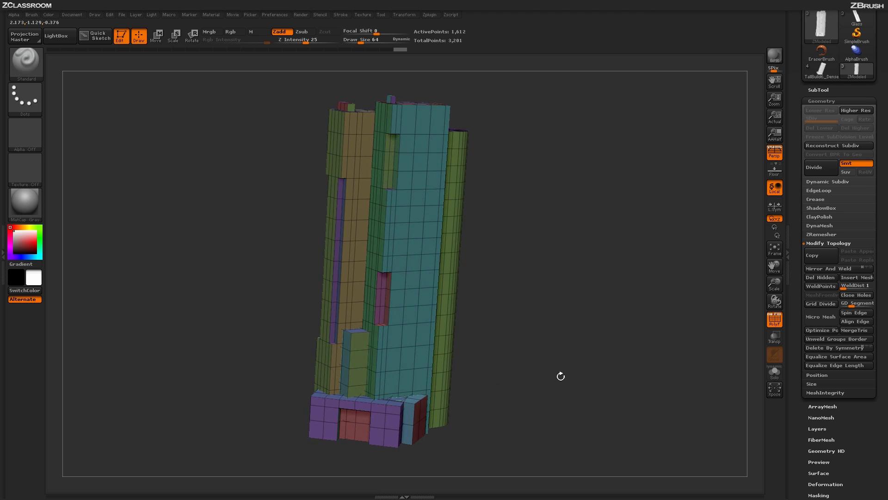
pyautogui.click(825, 339)
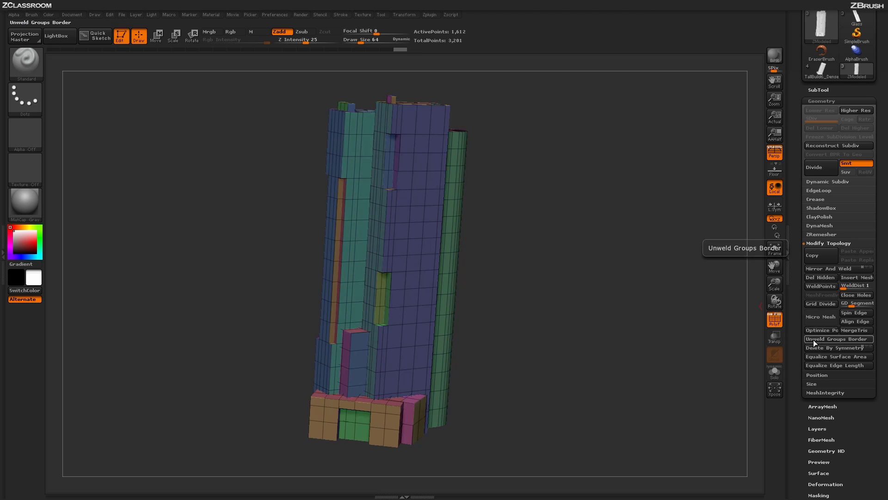
pyautogui.moveTo(589, 356); pyautogui.dragTo(574, 378)
# - Reactivate the surface noise on the unwelded building
pyautogui.scroll(-10, 830, 247)
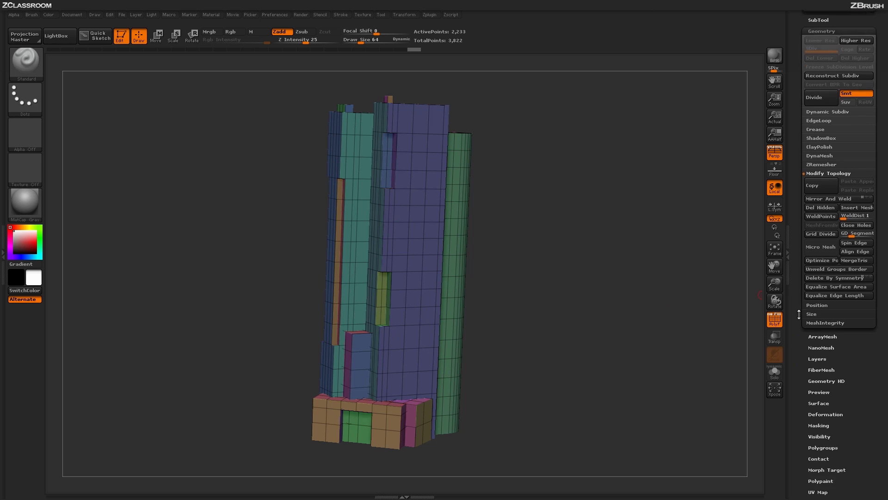
pyautogui.click(826, 245)
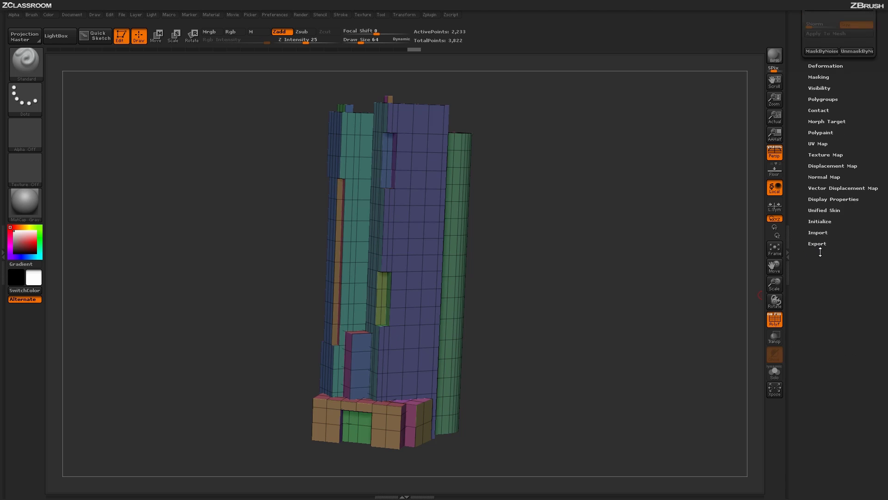
pyautogui.click(812, 158)
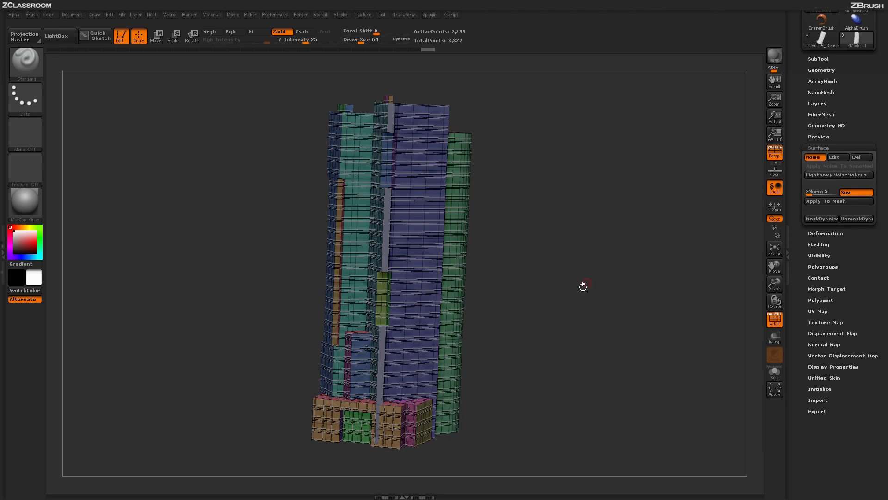
# - Hide the polyframe and make a BPR render of the building's middle section to examine the noise at the unwelded corners
pyautogui.scroll(5, 615, 287)
pyautogui.moveTo(624, 312); pyautogui.dragTo(474, 297)
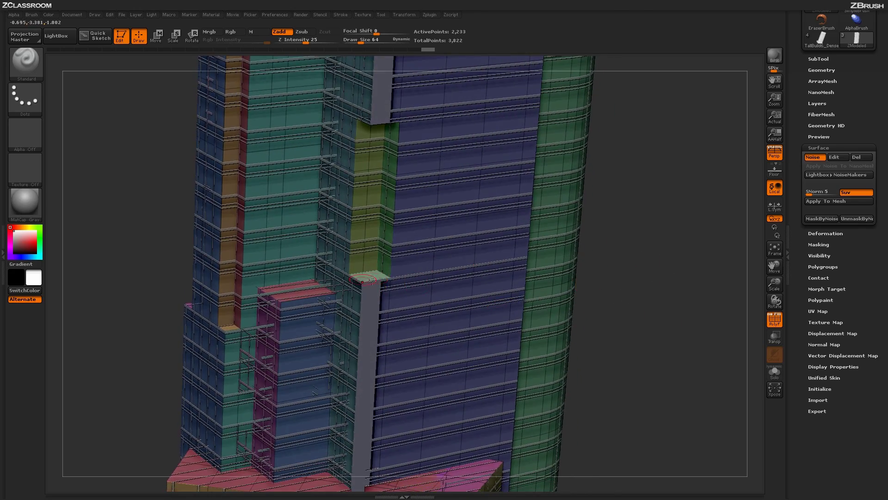
pyautogui.click(774, 319)
pyautogui.click(774, 56)
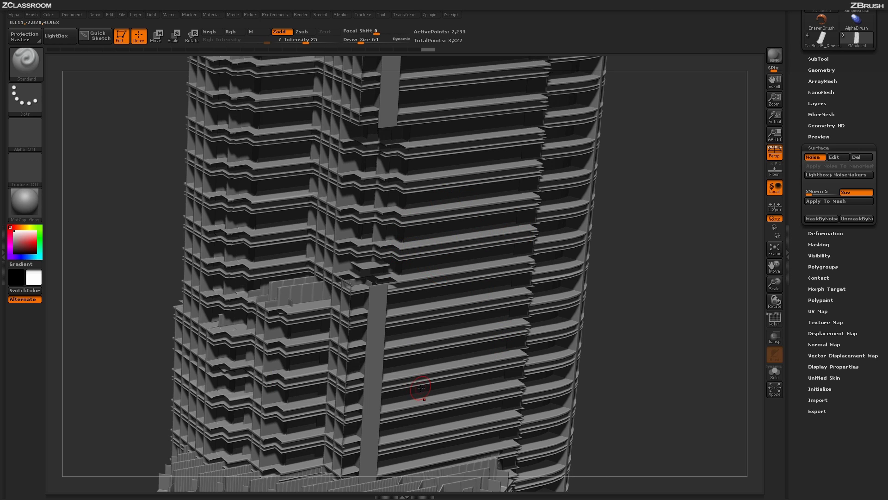
# - Lower the noise curve's Offset to about -0.5 in NoiseMaker and accept the edited noise
pyautogui.click(834, 157)
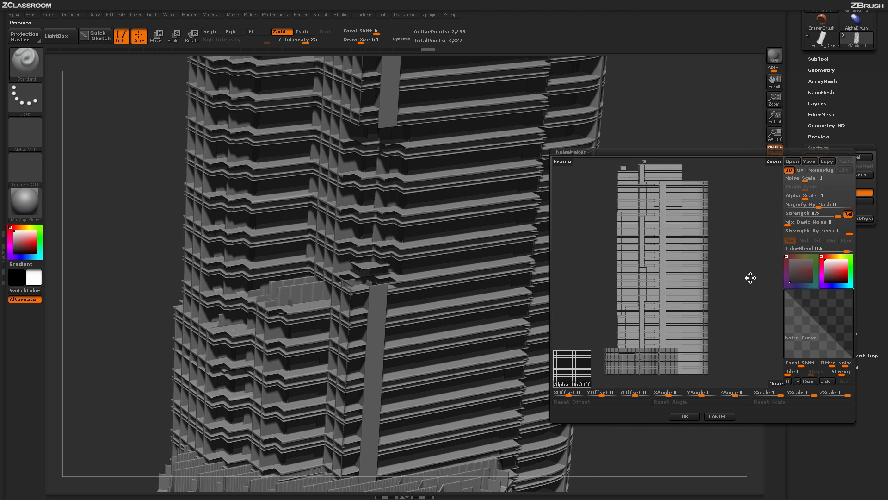
pyautogui.moveTo(831, 365); pyautogui.dragTo(827, 365)
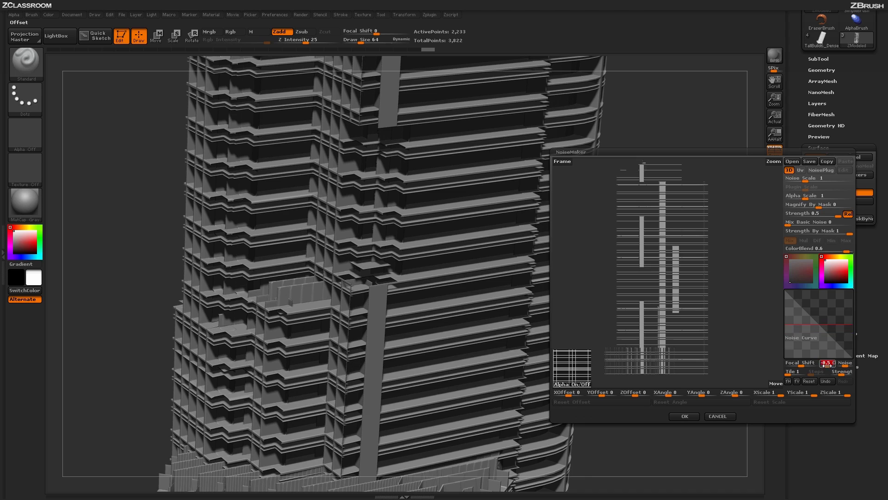
pyautogui.click(685, 416)
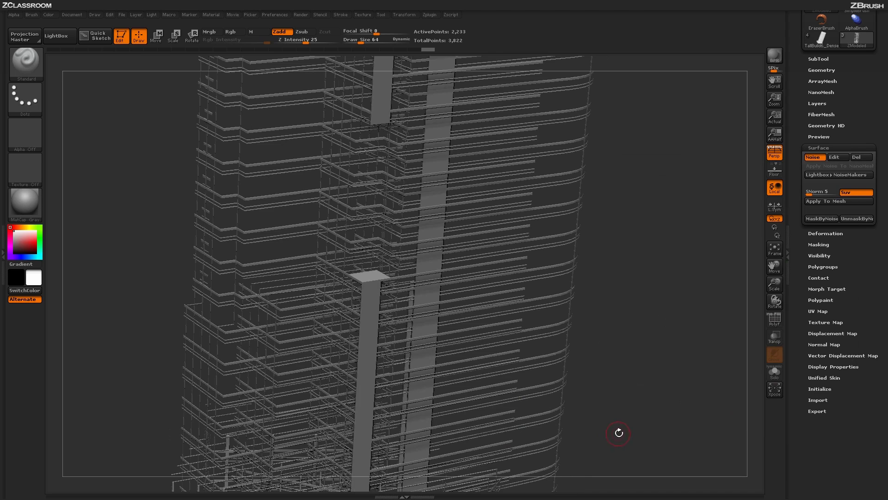
# - Make a BPR render of the whole building to examine the offset noise as a standalone framework
pyautogui.moveTo(659, 391); pyautogui.dragTo(632, 287)
pyautogui.hotkey('shift', 'r')
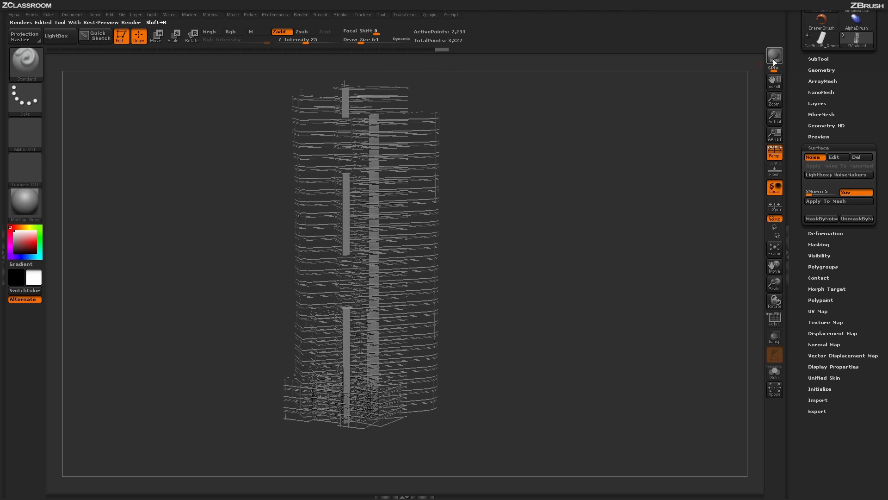
pyautogui.moveTo(614, 323); pyautogui.dragTo(564, 320)
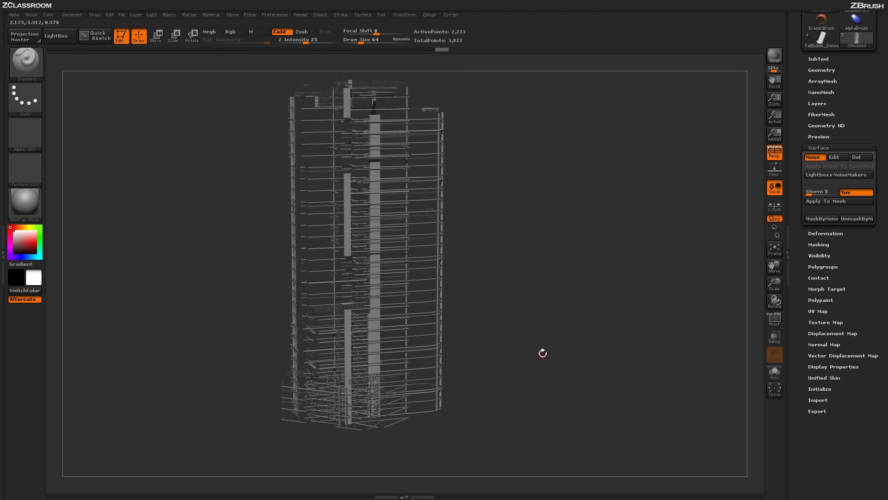
pyautogui.click(321, 183)
# - Show the ZModeled1 subtool together with the noise framework
pyautogui.click(817, 59)
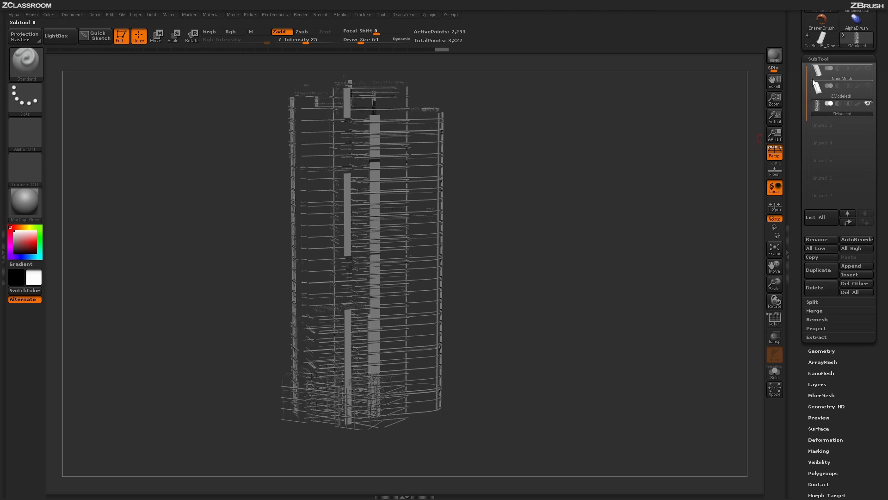
pyautogui.moveTo(848, 94)
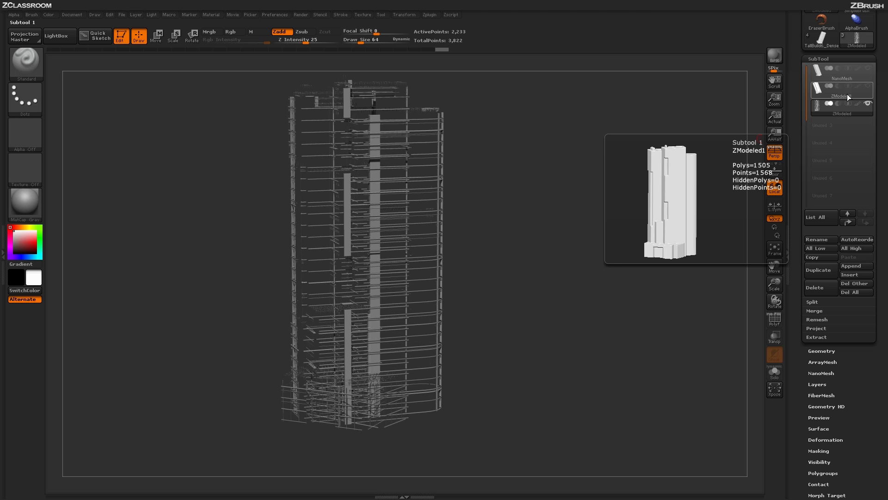
pyautogui.click(868, 86)
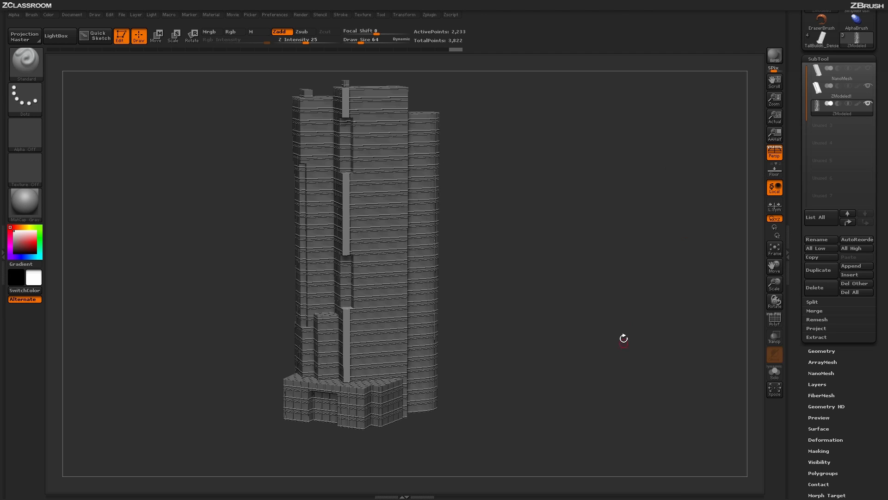
pyautogui.moveTo(589, 359)
pyautogui.mouseDown()
pyautogui.moveTo(606, 363)
pyautogui.moveTo(604, 354)
pyautogui.mouseUp()
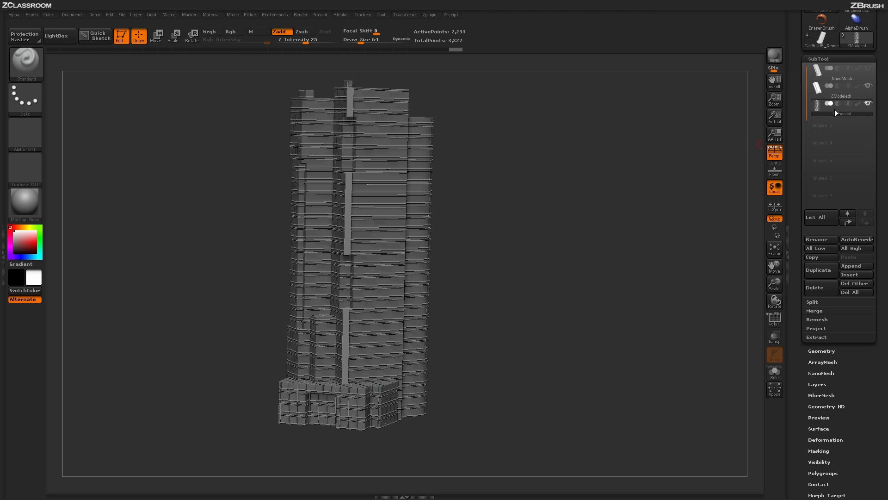
# - Make a BPR render of the building with both subtools visible
pyautogui.moveTo(826, 112)
pyautogui.click(775, 56)
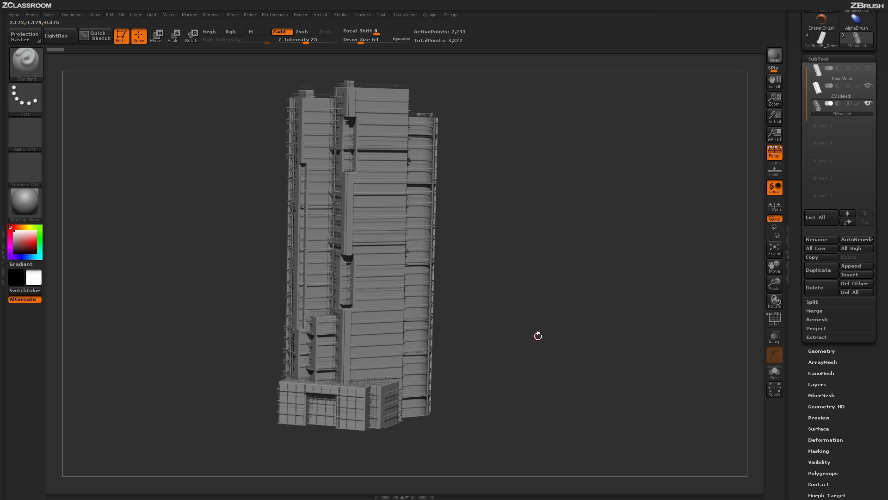
# - Duplicate the ZModeled1 subtool and select the ZModeled1 subtool below the topmost copy
pyautogui.moveTo(847, 95)
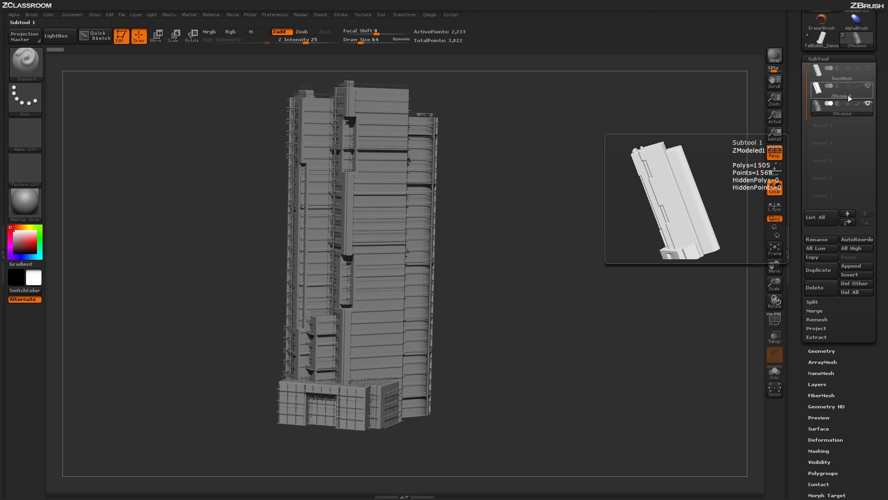
pyautogui.click(848, 95)
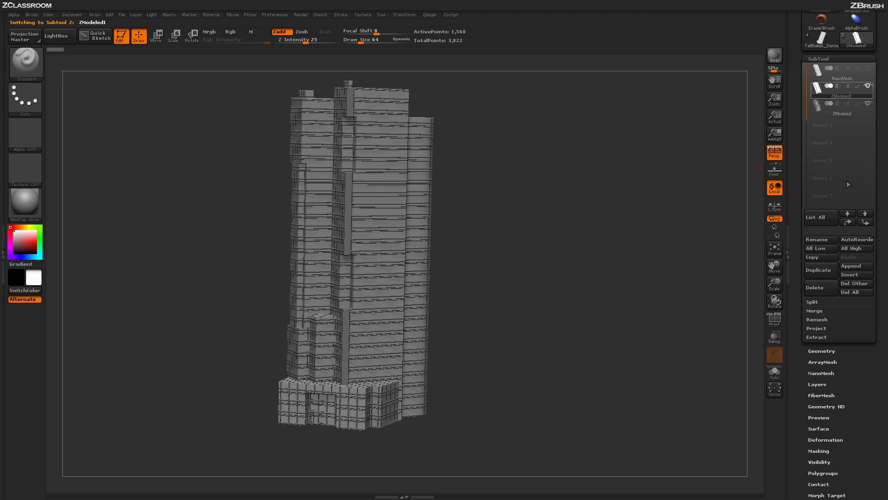
pyautogui.click(819, 271)
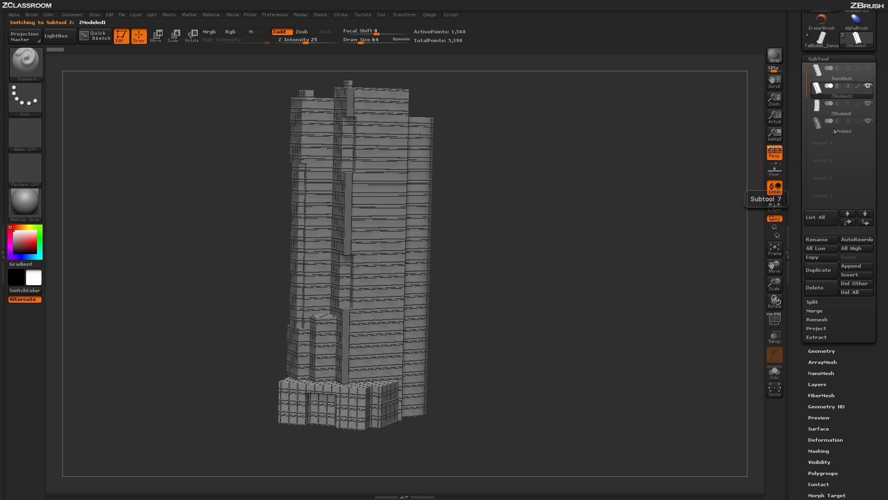
pyautogui.click(845, 110)
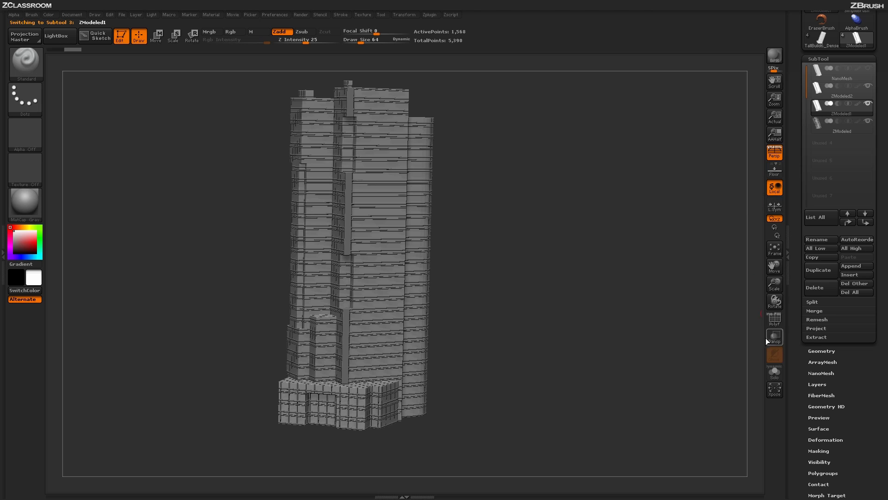
# - Hide the other subtools so only the selected ZModeled1 shows, and open NoiseMaker to add surface noise to it
pyautogui.click(868, 106)
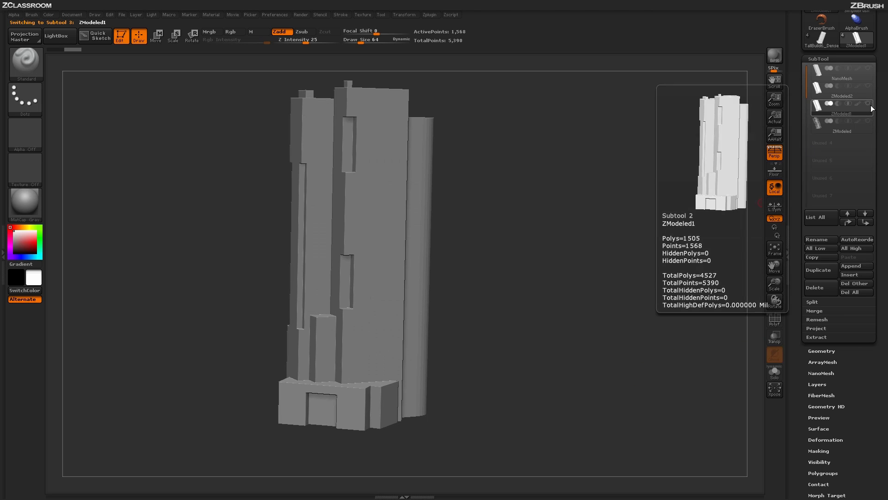
pyautogui.moveTo(576, 354); pyautogui.dragTo(576, 382)
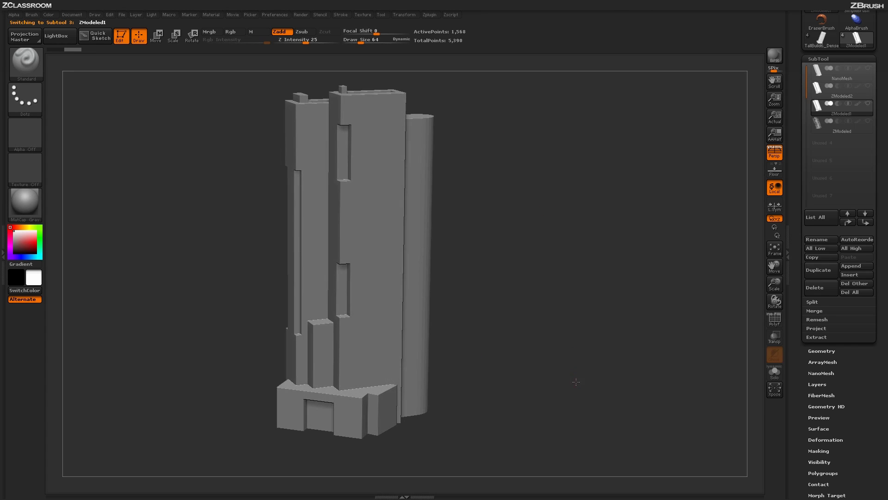
pyautogui.keyDown('shift'); pyautogui.moveTo(613, 354); pyautogui.dragTo(586, 365); pyautogui.keyUp('shift')
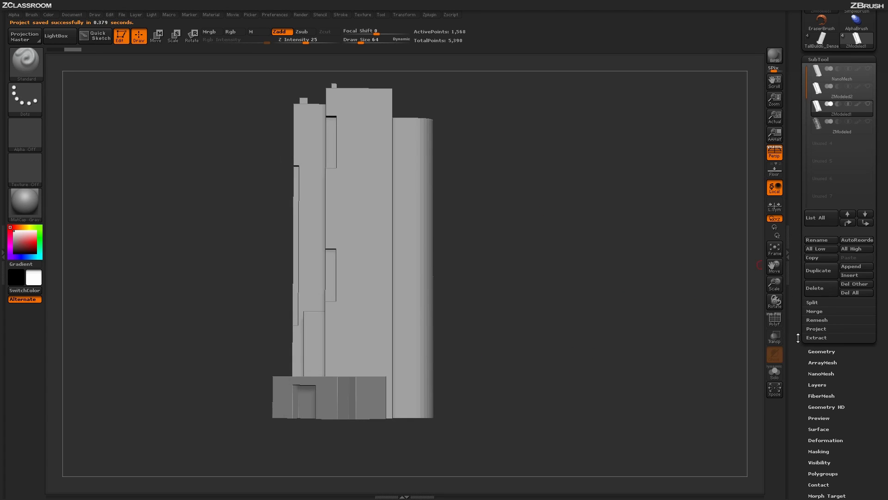
pyautogui.scroll(-5, 797, 359)
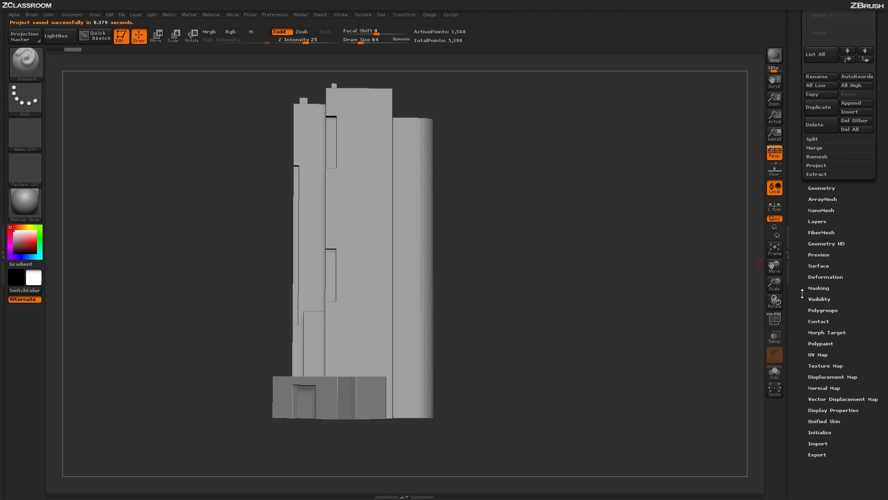
pyautogui.click(826, 267)
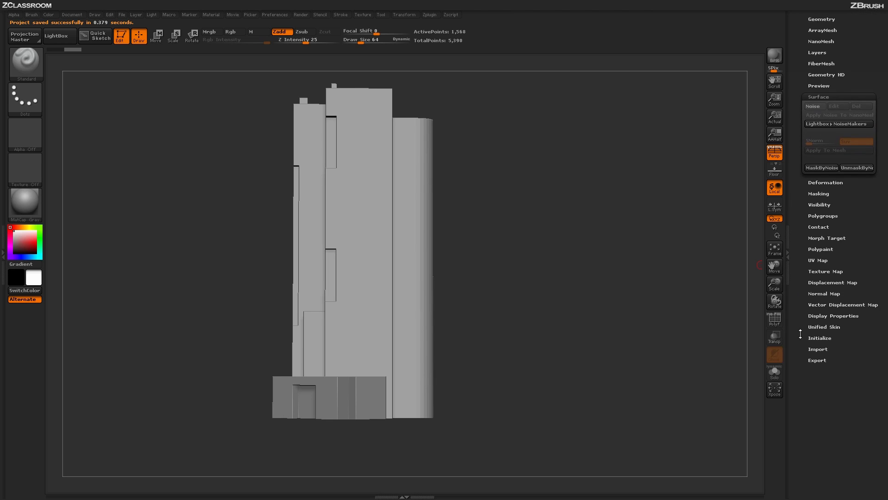
pyautogui.click(816, 240)
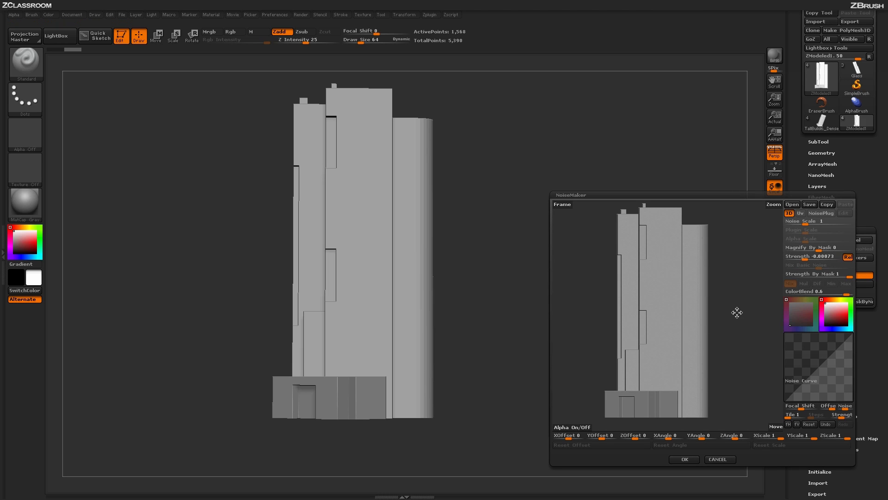
# - Load the Futuristic_06_Height image from the BuildingAlphas folder as the noise alpha
pyautogui.moveTo(734, 305)
pyautogui.mouseDown()
pyautogui.moveTo(745, 374)
pyautogui.moveTo(745, 311)
pyautogui.moveTo(741, 323)
pyautogui.mouseUp()
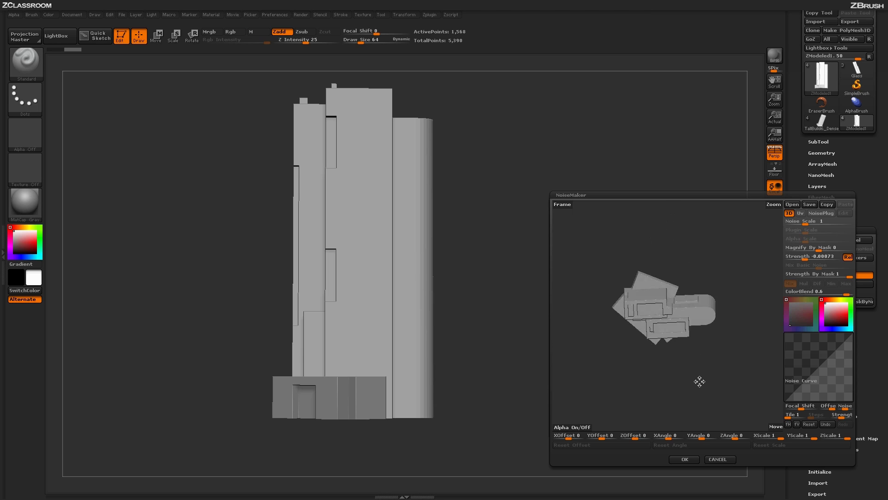
pyautogui.moveTo(666, 314); pyautogui.dragTo(659, 250)
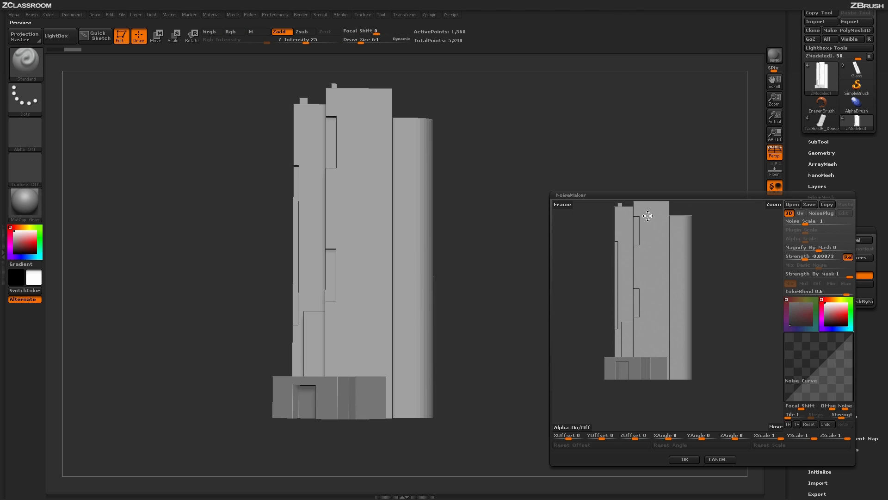
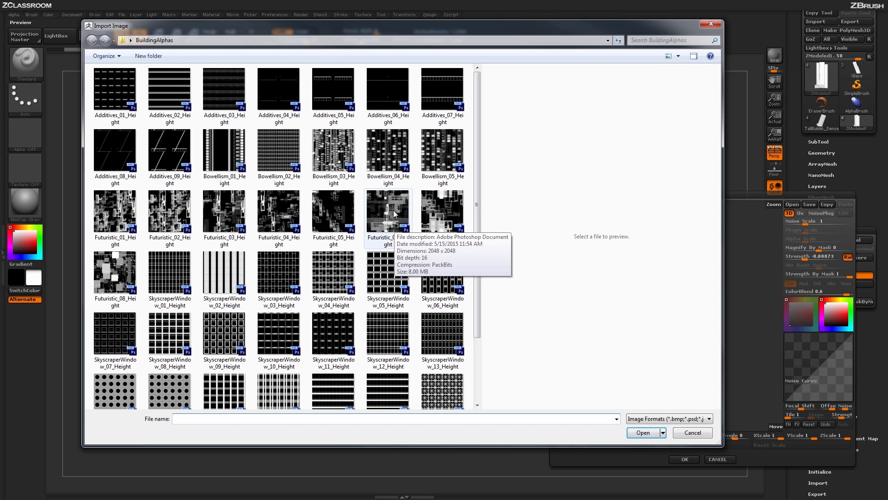
pyautogui.click(391, 236)
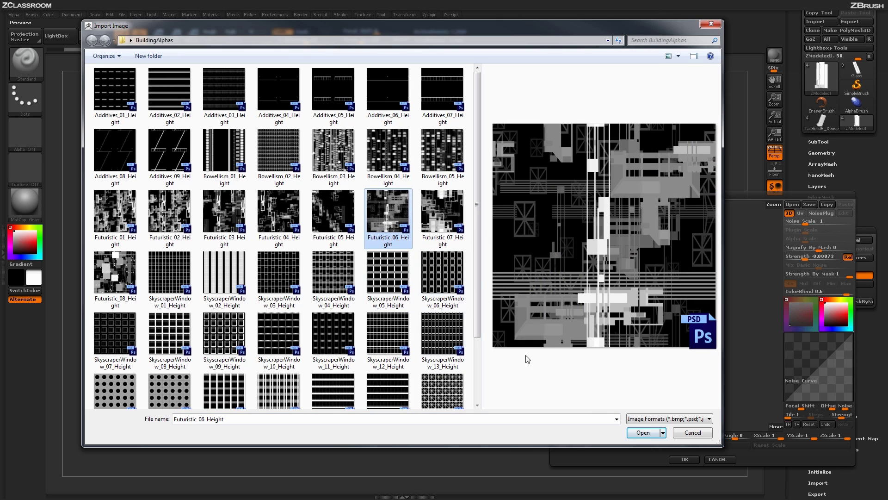
pyautogui.click(639, 434)
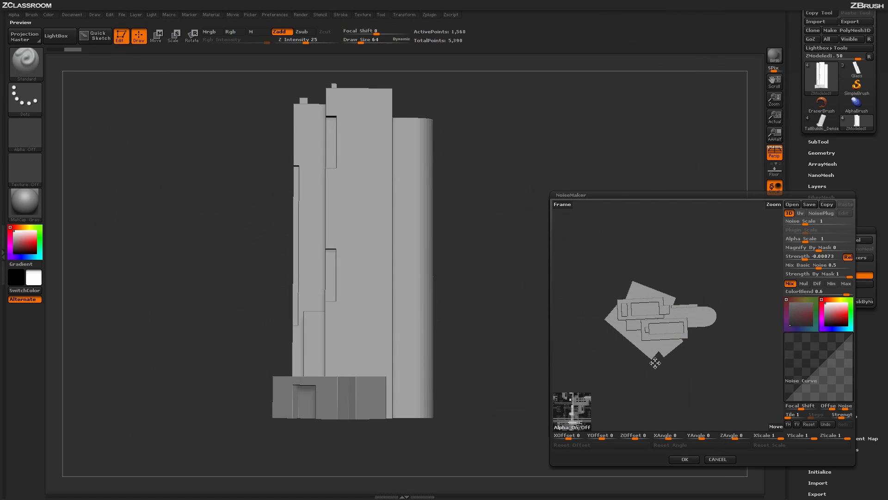
# - Flip the noise curve horizontally and set Mix Basic Noise to 0, Strength to 0.24267 and Alpha Scale to 1.54879
pyautogui.click(788, 423)
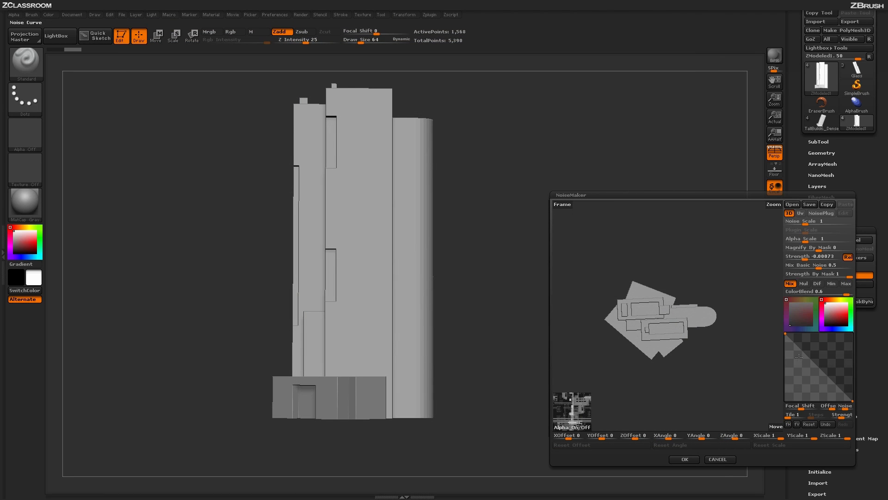
pyautogui.moveTo(807, 257); pyautogui.dragTo(782, 267)
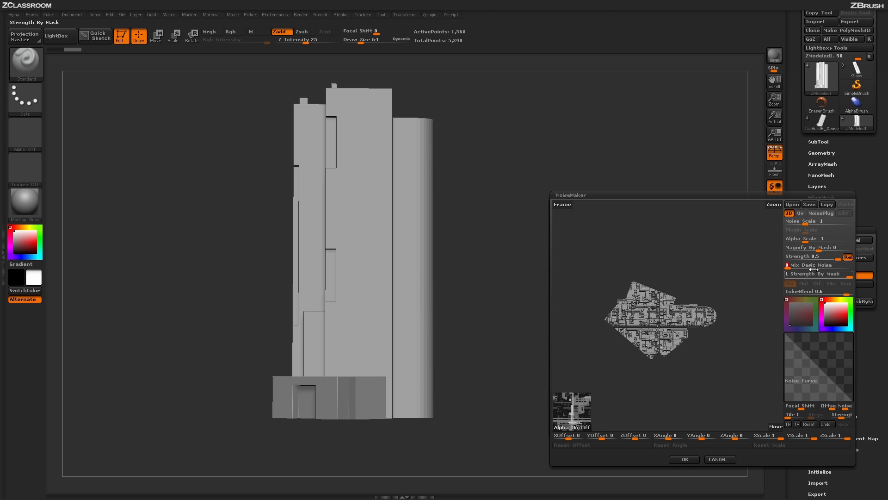
pyautogui.moveTo(838, 257); pyautogui.dragTo(807, 241)
pyautogui.click(802, 241)
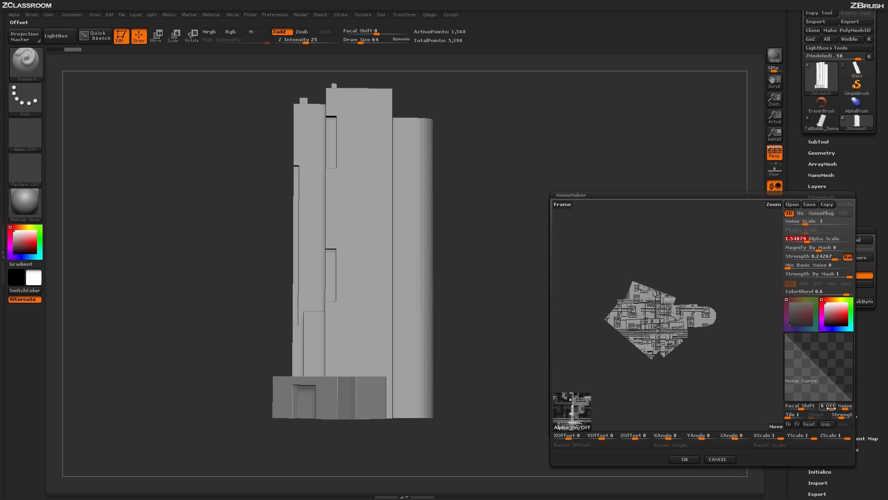
# - Set the noise curve Offset to about -0.4 and Alpha Scale to 2.18679, and accept the noise
pyautogui.moveTo(828, 409); pyautogui.dragTo(827, 409)
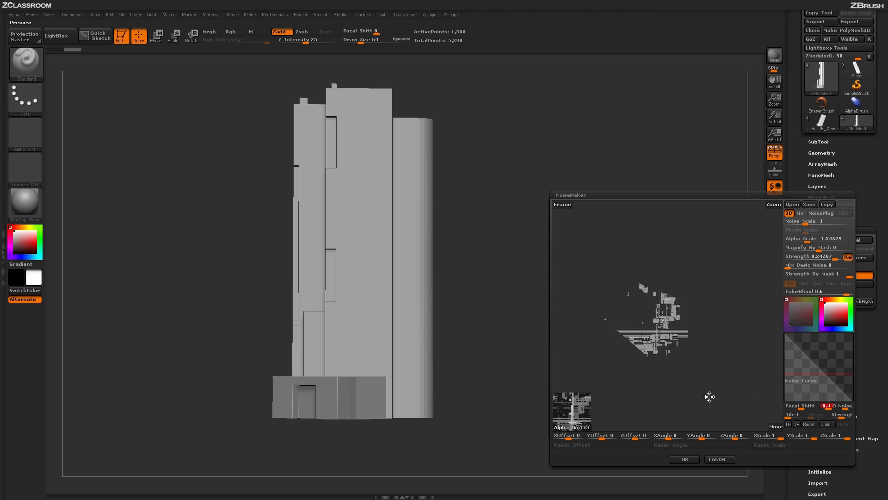
pyautogui.click(807, 239)
pyautogui.moveTo(807, 240); pyautogui.dragTo(808, 241)
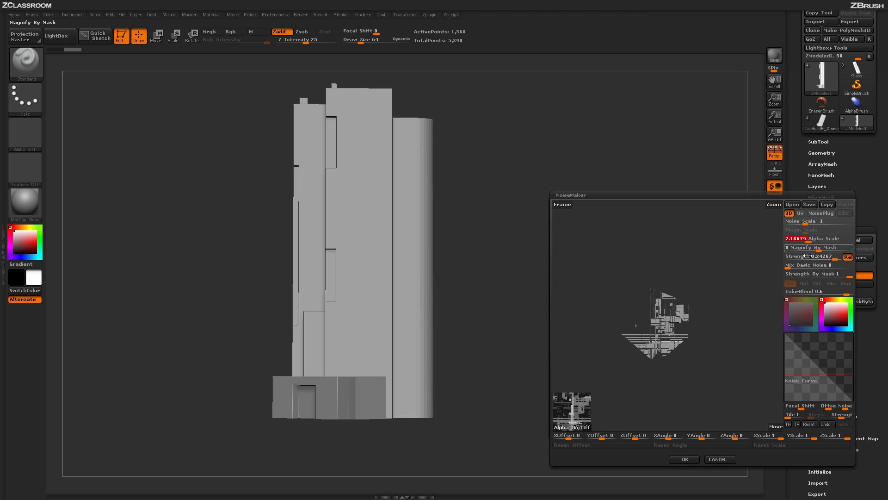
pyautogui.click(685, 459)
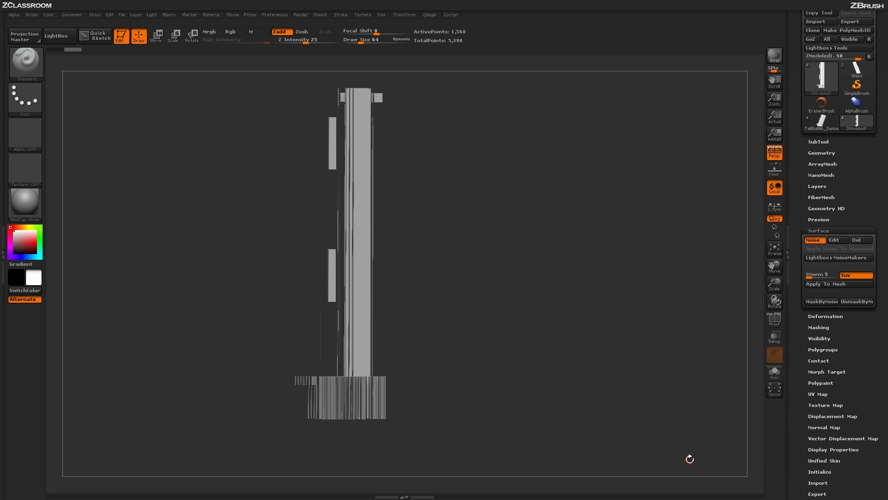
# - Make BPR renders of the noisy ZModeled1 subtool from two different angles to examine the futuristic framework alone
pyautogui.moveTo(587, 371); pyautogui.dragTo(626, 318)
pyautogui.click(774, 55)
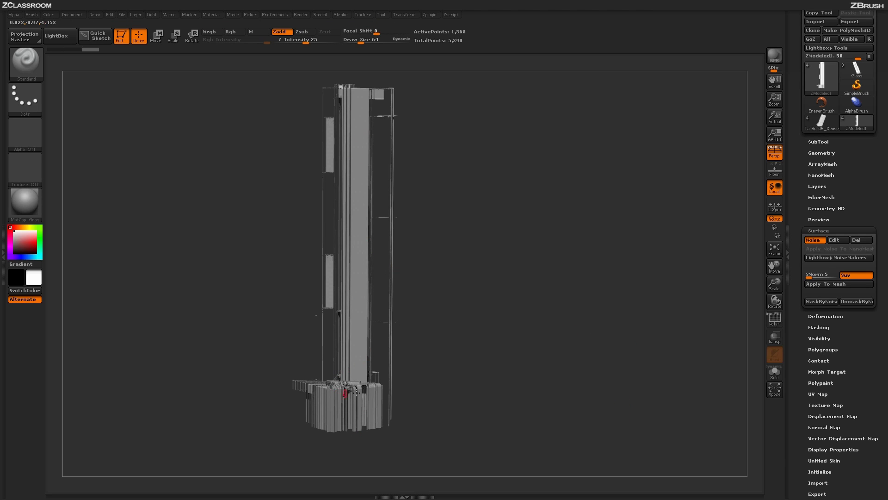
pyautogui.moveTo(533, 408); pyautogui.dragTo(508, 388)
pyautogui.click(774, 55)
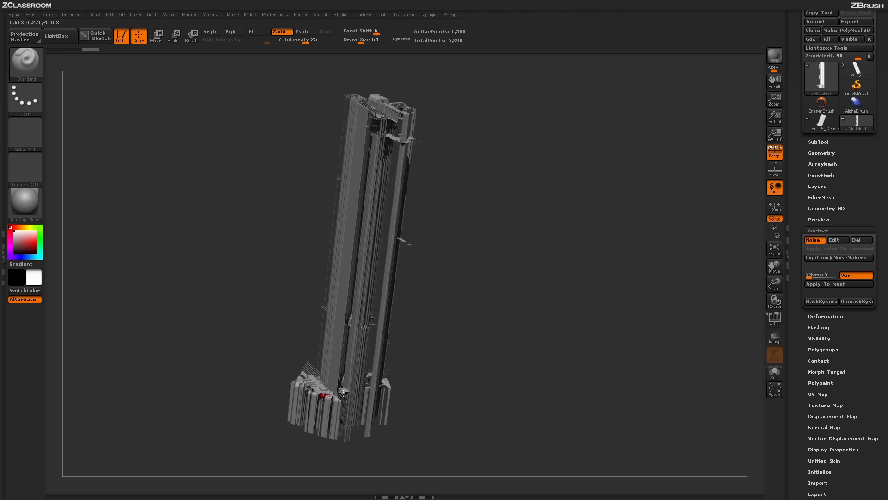
pyautogui.moveTo(553, 394)
pyautogui.mouseDown()
pyautogui.moveTo(542, 380)
pyautogui.moveTo(551, 388)
pyautogui.mouseUp()
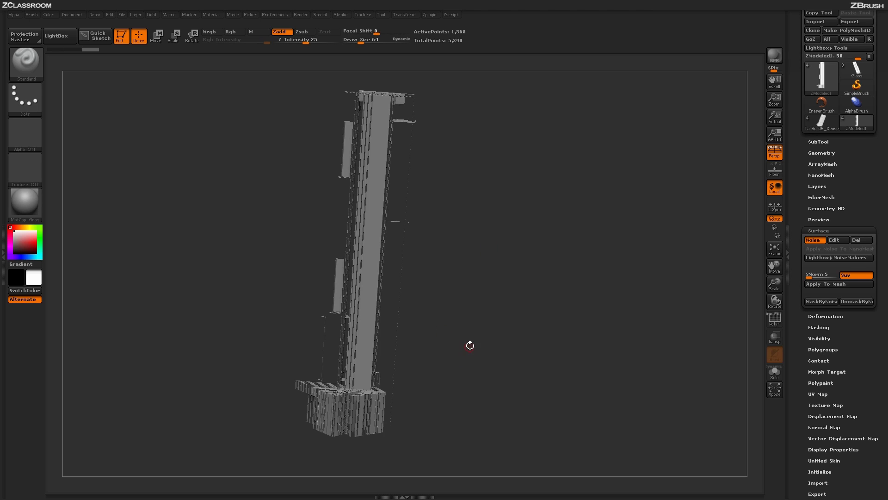
# - Show the ZModeled and ZModeled2 subtools with the futuristic framework and make a BPR render of the combined building
pyautogui.click(819, 142)
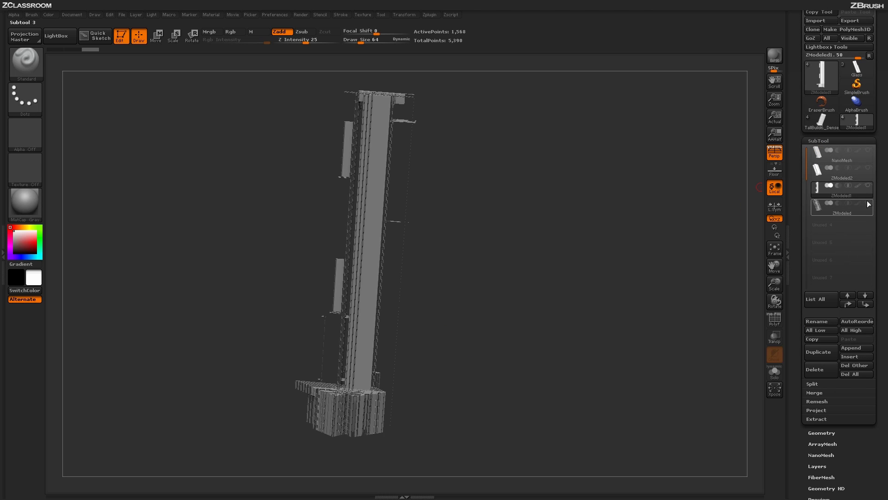
pyautogui.click(869, 204)
pyautogui.click(868, 167)
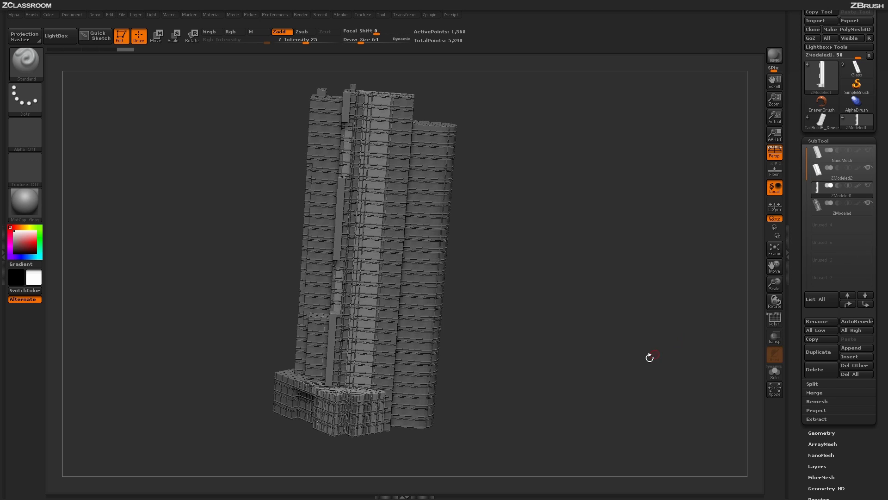
pyautogui.moveTo(657, 362); pyautogui.dragTo(673, 321)
pyautogui.hotkey('shift', 'r')
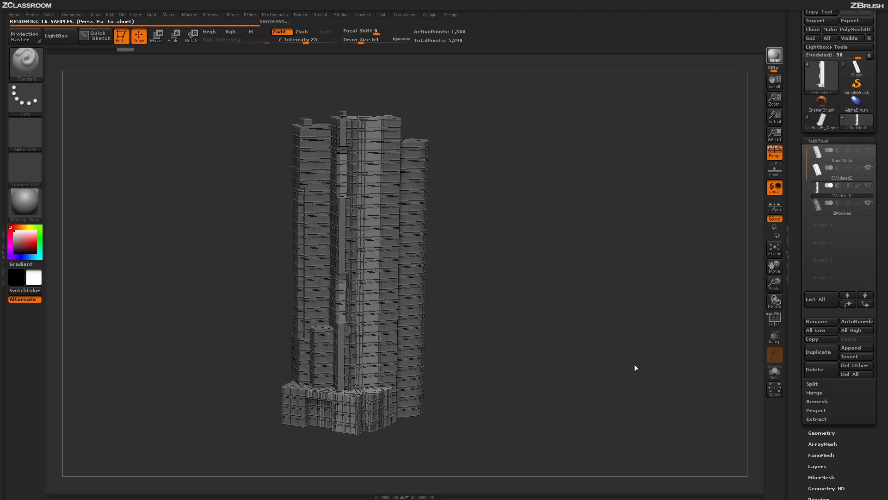
# - Make further BPR renders of the combined building from its other sides to examine the layered noise detail
pyautogui.moveTo(643, 317); pyautogui.dragTo(644, 299)
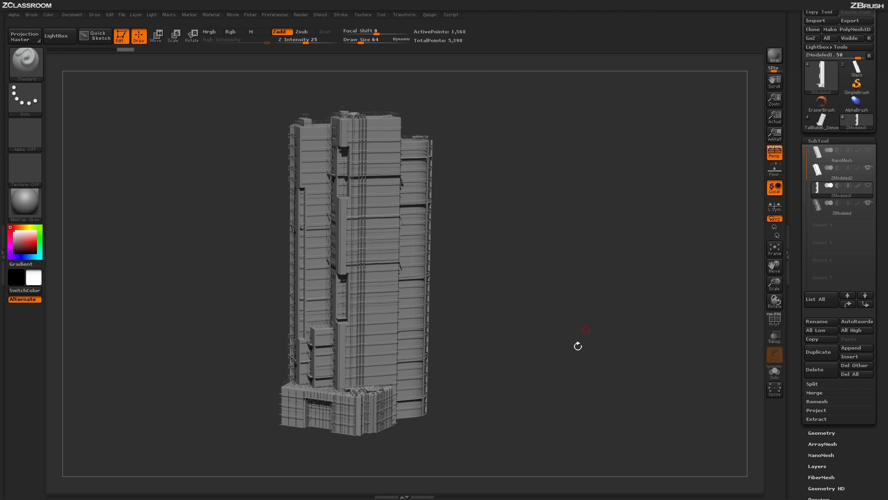
pyautogui.moveTo(547, 345); pyautogui.dragTo(595, 295)
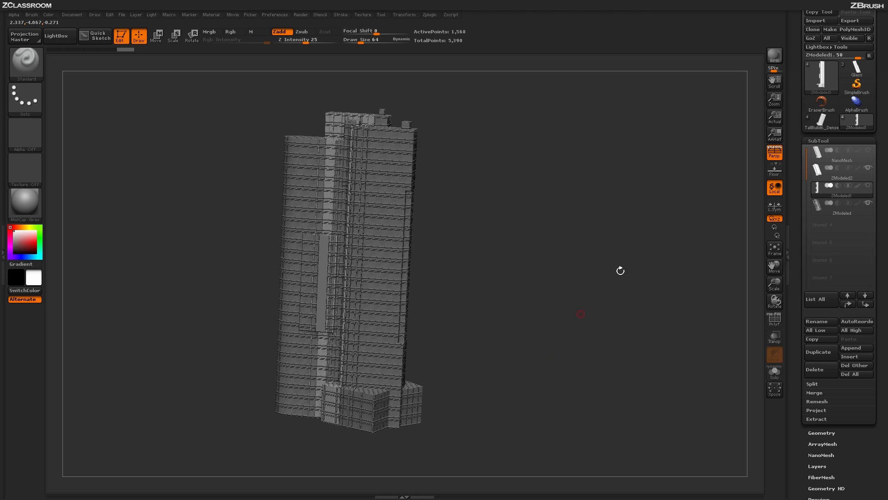
pyautogui.click(777, 56)
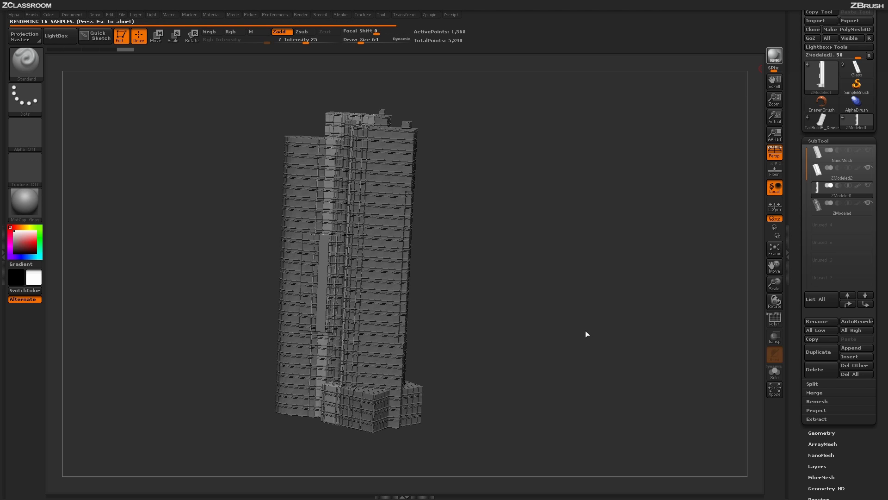
pyautogui.moveTo(563, 394)
pyautogui.mouseDown()
pyautogui.moveTo(544, 399)
pyautogui.moveTo(548, 406)
pyautogui.moveTo(558, 396)
pyautogui.mouseUp()
pyautogui.click(773, 53)
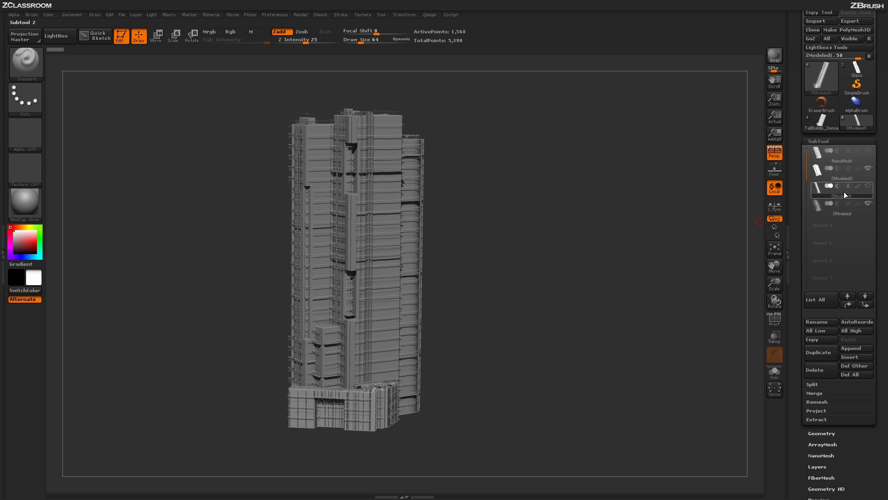
# - Isolate the ZModeled1 subtool in Solo mode and turn off its surface noise
pyautogui.click(774, 373)
pyautogui.moveTo(620, 383); pyautogui.dragTo(515, 357)
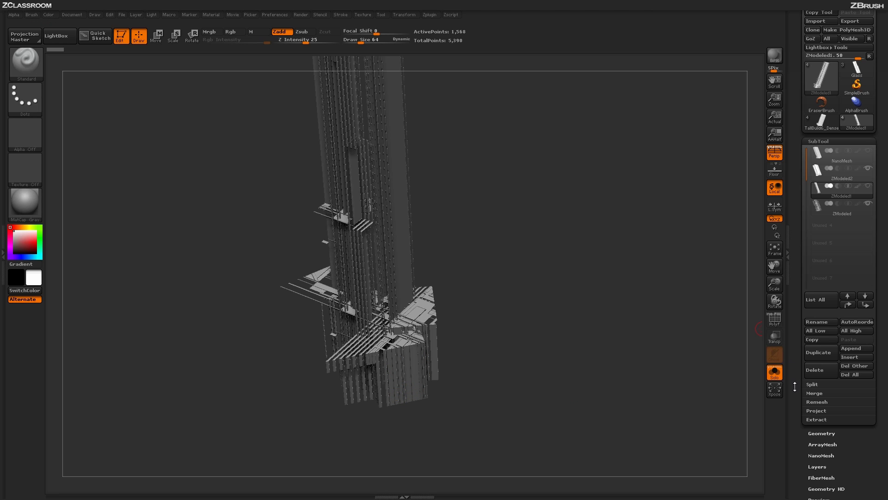
pyautogui.scroll(-5, 840, 282)
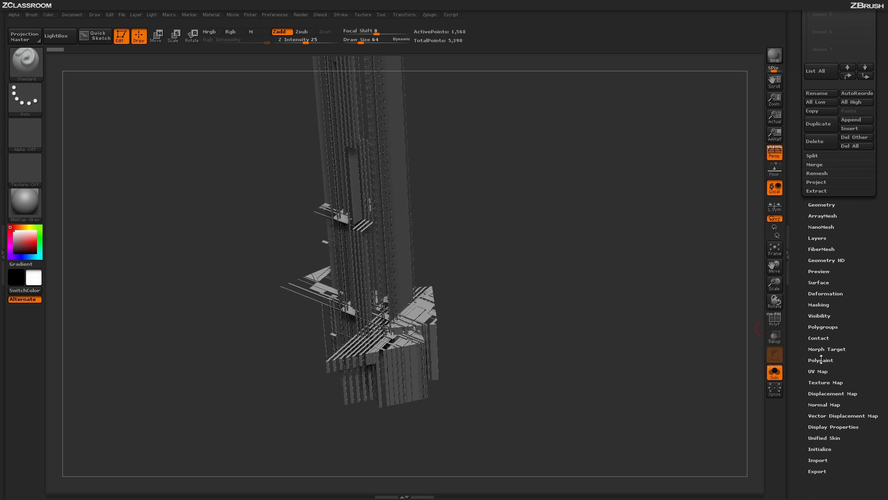
pyautogui.click(818, 282)
pyautogui.click(814, 144)
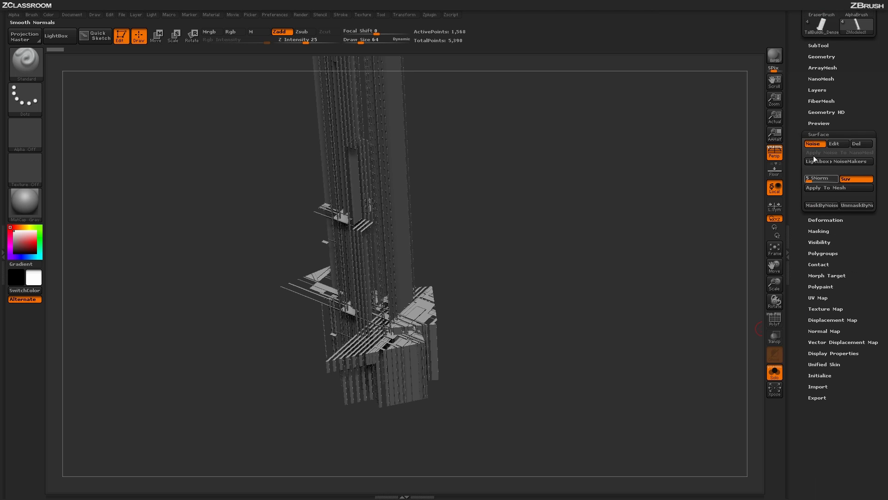
pyautogui.click(814, 144)
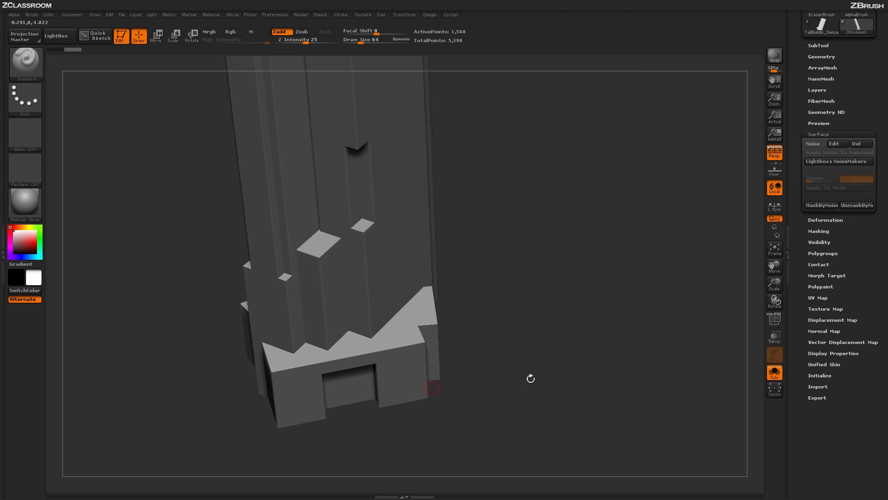
# - Turn on PolyFrame and isolate the purple front wall polygroup around the entrance at the building's base
pyautogui.click(773, 323)
pyautogui.moveTo(575, 397); pyautogui.dragTo(576, 369)
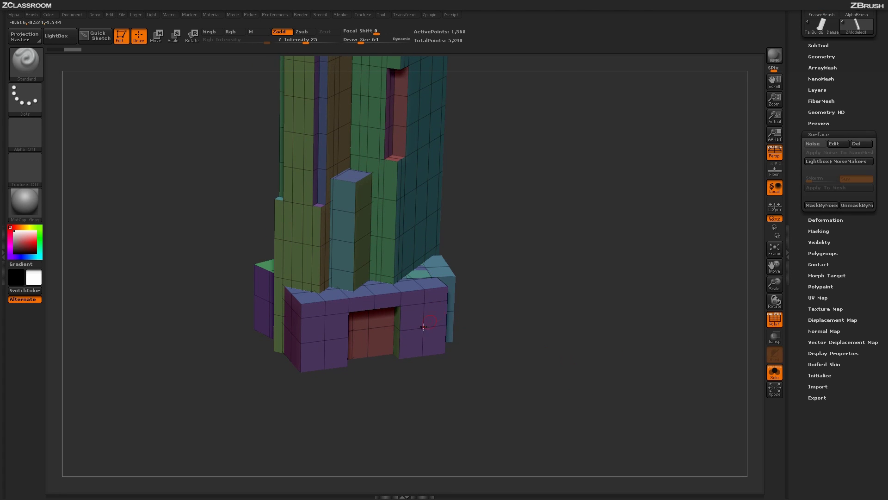
pyautogui.moveTo(518, 284); pyautogui.dragTo(402, 344)
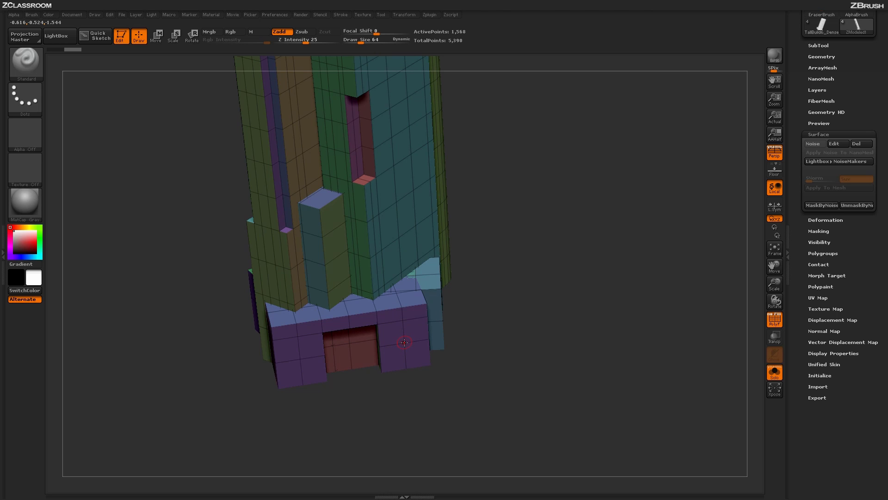
pyautogui.hotkey('ctrl', 'shift')
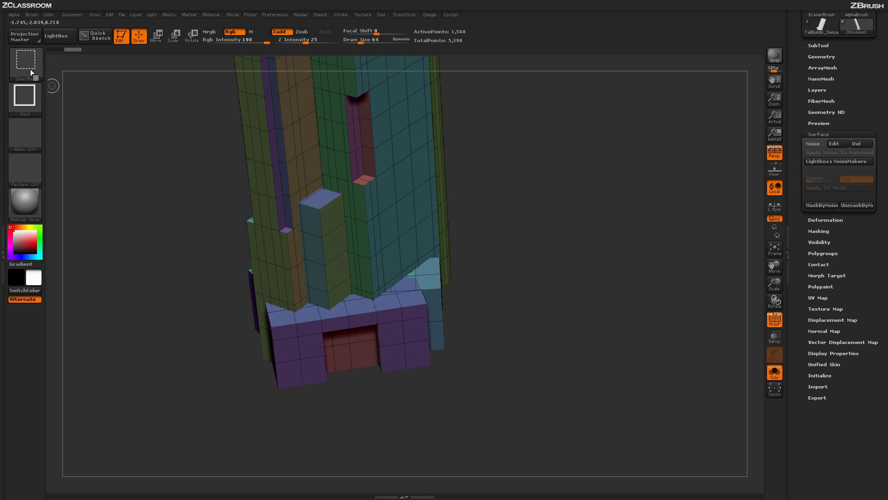
pyautogui.keyDown('ctrl'); pyautogui.keyDown('shift'); pyautogui.click(404, 342); pyautogui.keyUp('shift'); pyautogui.keyUp('ctrl')
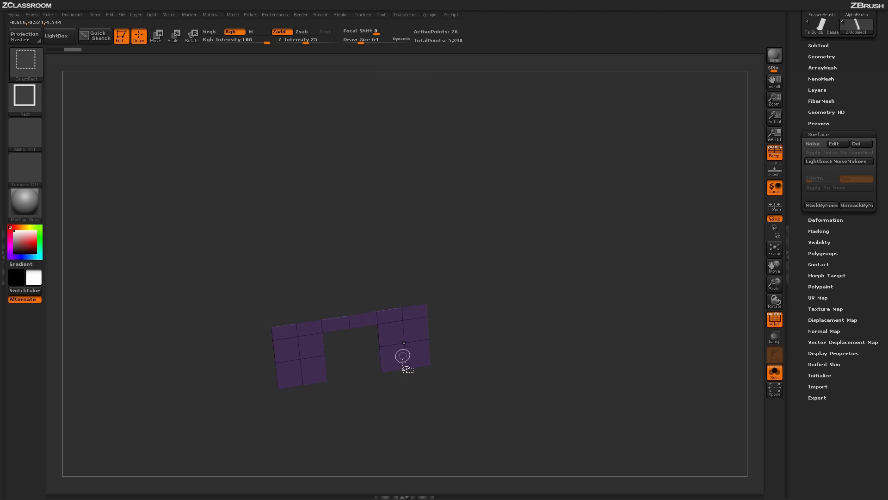
# - Hide the purple entrance wall polygroup and show the remaining polygroups of the ZModeled1 subtool
pyautogui.hotkey('ctrl', 'shift')
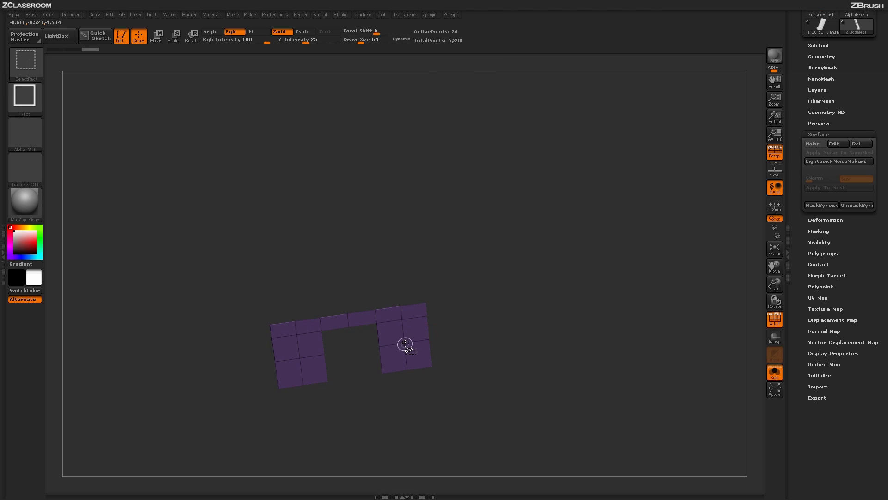
pyautogui.keyDown('ctrl'); pyautogui.keyDown('shift'); pyautogui.click(460, 327); pyautogui.keyUp('shift'); pyautogui.keyUp('ctrl')
pyautogui.moveTo(460, 327)
pyautogui.mouseDown()
pyautogui.moveTo(542, 338)
pyautogui.moveTo(433, 337)
pyautogui.mouseUp()
pyautogui.hotkey('ctrl', 'shift')
pyautogui.keyDown('ctrl'); pyautogui.keyDown('shift'); pyautogui.click(304, 329); pyautogui.keyUp('shift'); pyautogui.keyUp('ctrl')
pyautogui.keyDown('ctrl'); pyautogui.keyDown('shift'); pyautogui.click(433, 346); pyautogui.keyUp('shift'); pyautogui.keyUp('ctrl')
pyautogui.moveTo(435, 387)
pyautogui.mouseDown()
pyautogui.moveTo(476, 382)
pyautogui.moveTo(529, 359)
pyautogui.mouseUp()
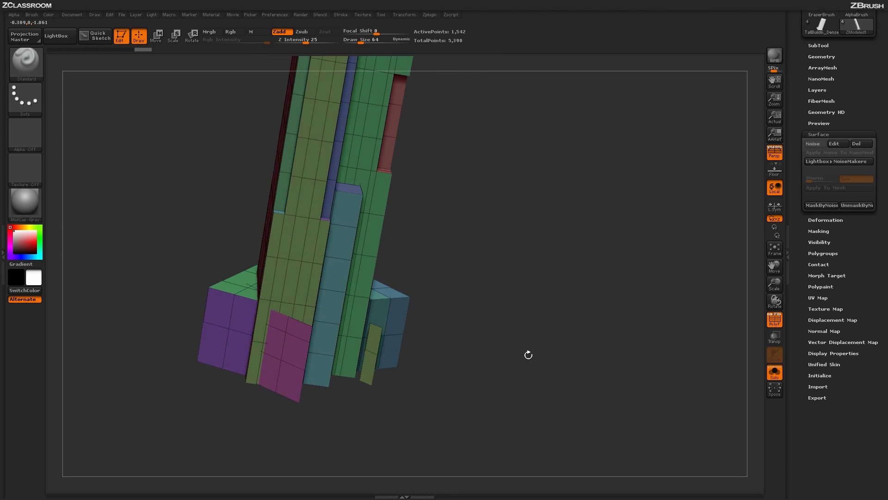
# - Hide the remaining small wall polygroups that make up the front section of the building's base
pyautogui.keyDown('ctrl'); pyautogui.keyDown('shift'); pyautogui.click(377, 354); pyautogui.keyUp('shift'); pyautogui.keyUp('ctrl')
pyautogui.moveTo(383, 350); pyautogui.dragTo(340, 356)
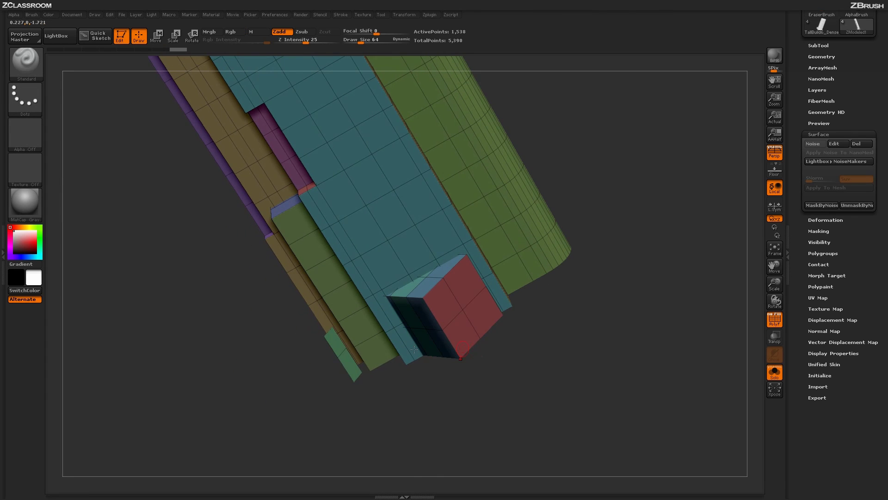
pyautogui.keyDown('ctrl'); pyautogui.keyDown('shift'); pyautogui.click(337, 356); pyautogui.keyUp('shift'); pyautogui.keyUp('ctrl')
pyautogui.moveTo(318, 397); pyautogui.dragTo(297, 353)
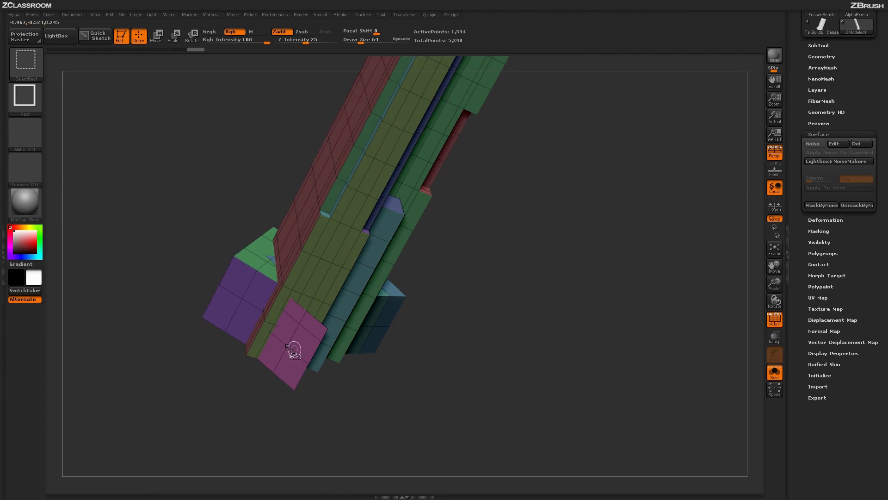
pyautogui.keyDown('ctrl'); pyautogui.keyDown('shift'); pyautogui.click(284, 347); pyautogui.keyUp('shift'); pyautogui.keyUp('ctrl')
pyautogui.moveTo(540, 367)
pyautogui.mouseDown()
pyautogui.moveTo(553, 366)
pyautogui.moveTo(529, 333)
pyautogui.moveTo(462, 357)
pyautogui.moveTo(507, 385)
pyautogui.mouseUp()
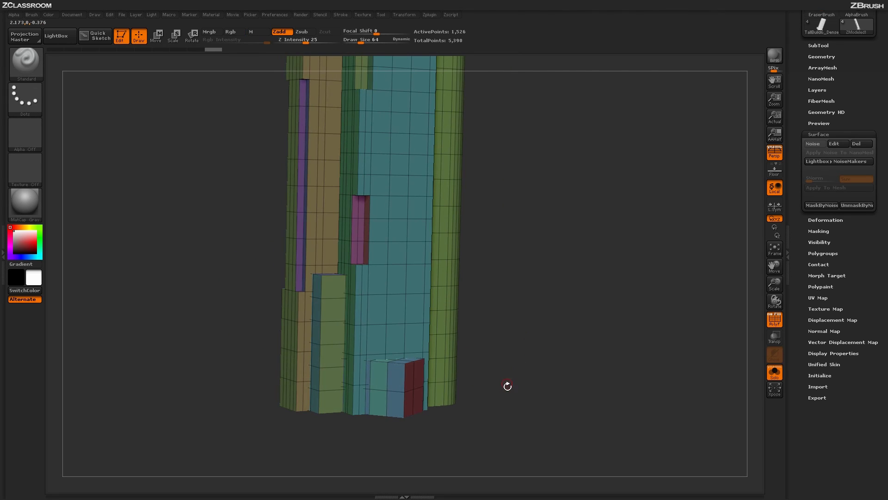
# - Turn off PolyFrame and turn the ZModeled1 surface noise back on for the remaining visible polygroups
pyautogui.click(774, 319)
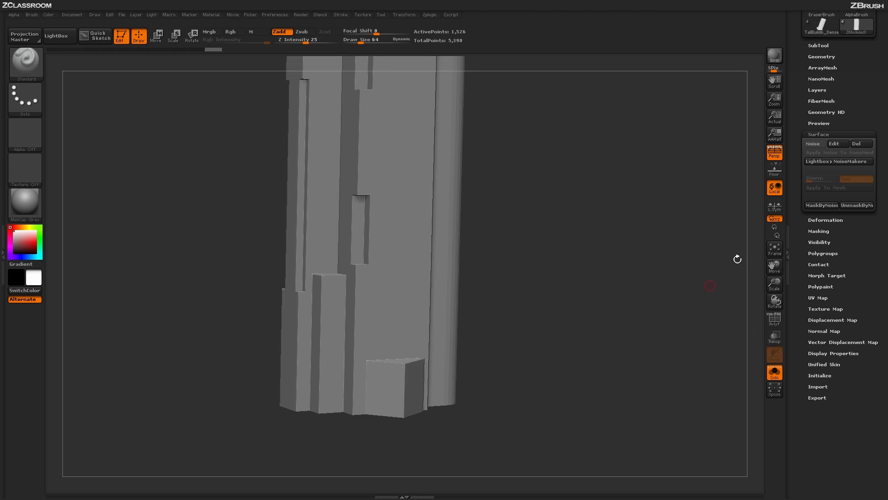
pyautogui.click(815, 144)
pyautogui.moveTo(583, 333); pyautogui.dragTo(563, 363)
pyautogui.moveTo(490, 385); pyautogui.dragTo(549, 373)
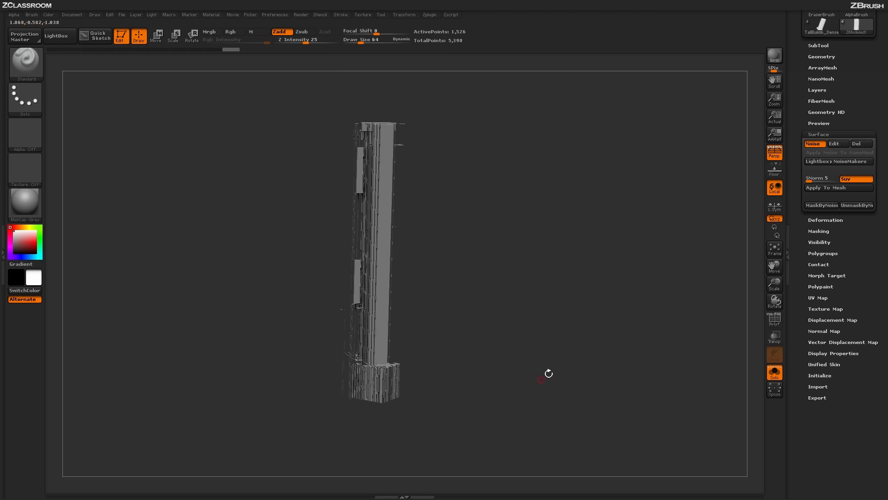
# - Turn off Solo and make a BPR render of the combined building to check its layered noise
pyautogui.click(776, 373)
pyautogui.moveTo(639, 407); pyautogui.dragTo(569, 336)
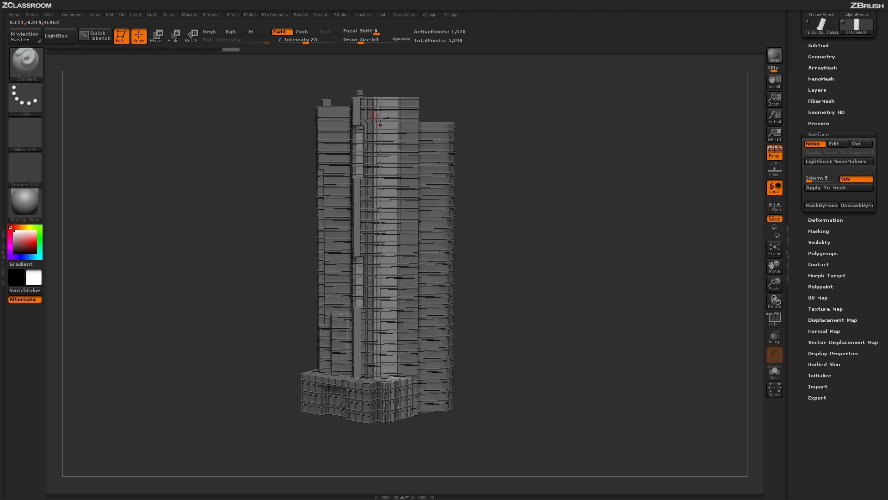
pyautogui.click(774, 58)
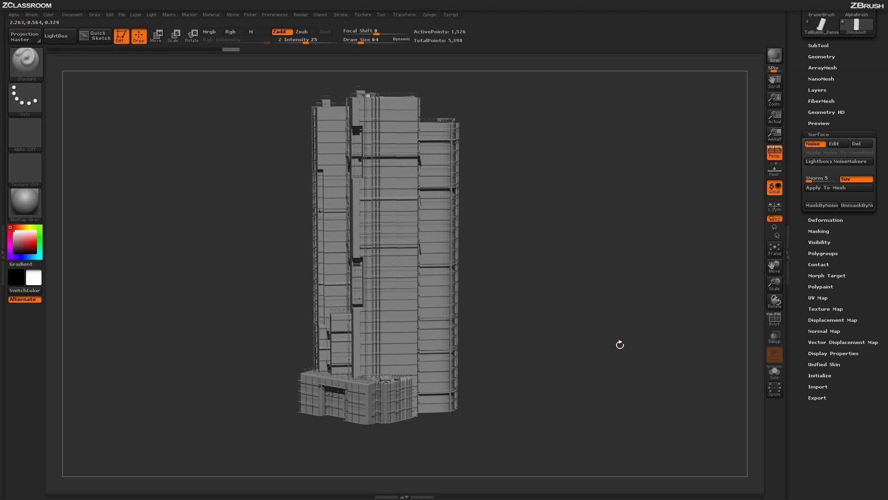
pyautogui.click(573, 311)
pyautogui.moveTo(553, 382); pyautogui.dragTo(553, 426)
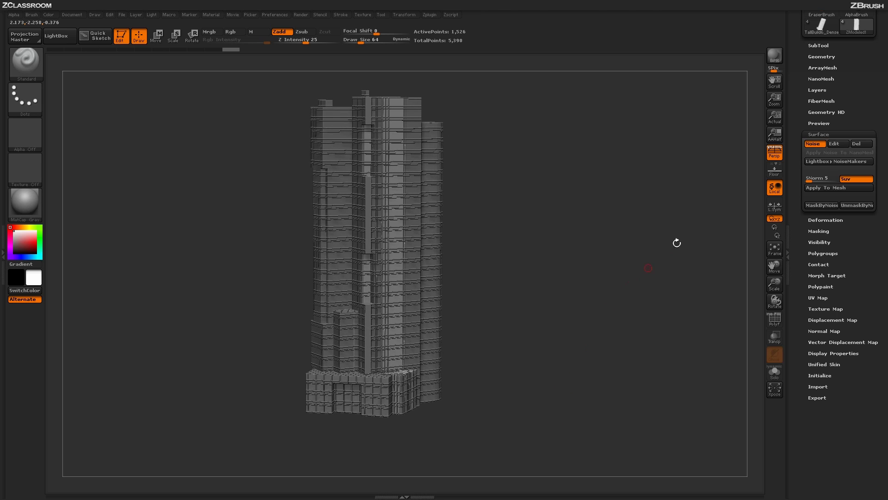
# - Convert the ZModeled1 noise to real geometry with Convert BPR To Geo and isolate the subtool in Solo mode
pyautogui.moveTo(734, 308); pyautogui.dragTo(545, 406)
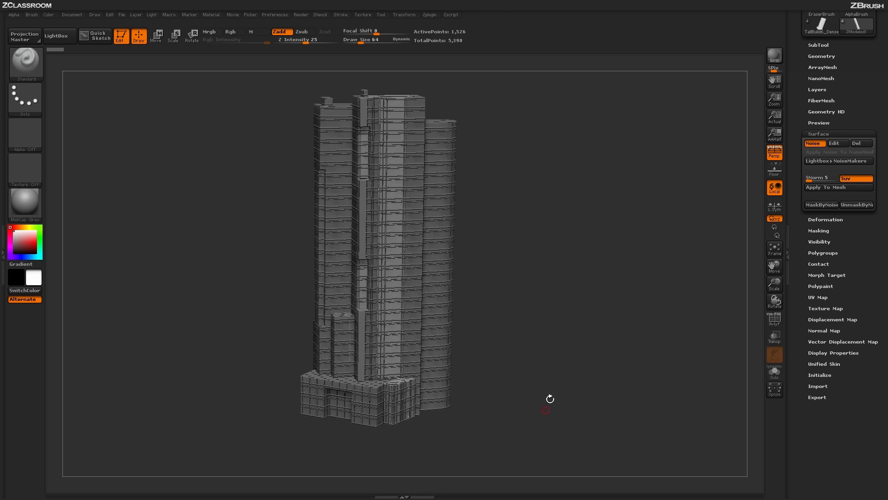
pyautogui.click(826, 56)
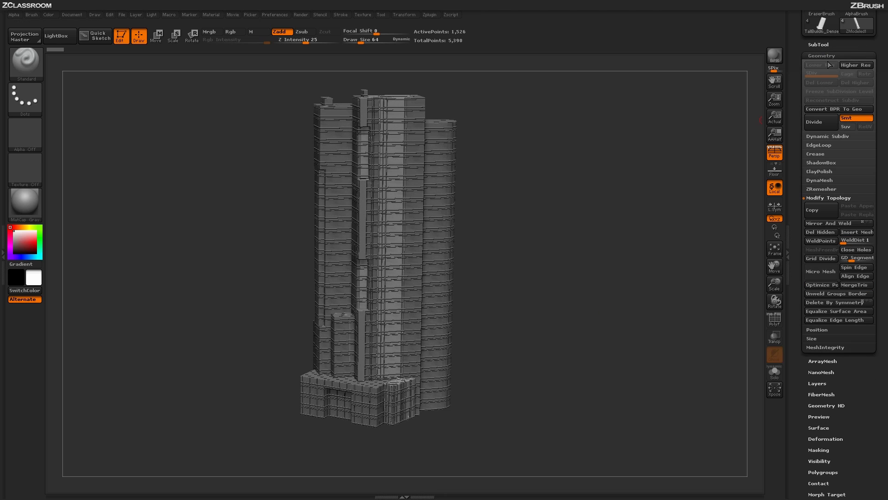
pyautogui.click(828, 110)
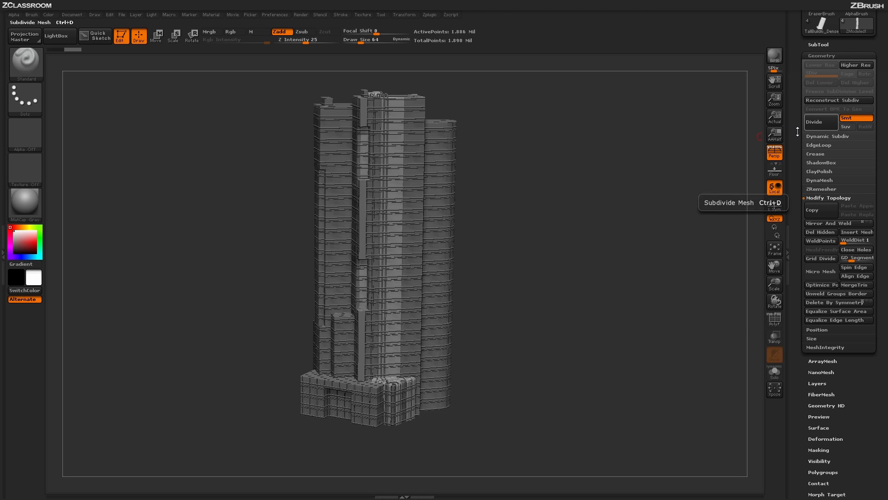
pyautogui.click(774, 379)
pyautogui.moveTo(626, 404)
pyautogui.mouseDown()
pyautogui.moveTo(646, 395)
pyautogui.moveTo(630, 416)
pyautogui.moveTo(605, 406)
pyautogui.moveTo(628, 411)
pyautogui.mouseUp()
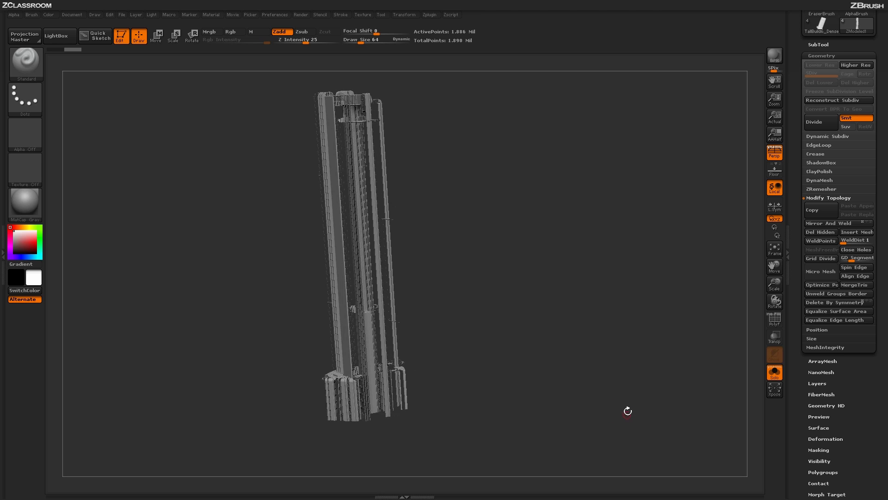
# - Select the ZModeled subtool and convert its noise to geometry with Convert BPR To Geo
pyautogui.click(812, 44)
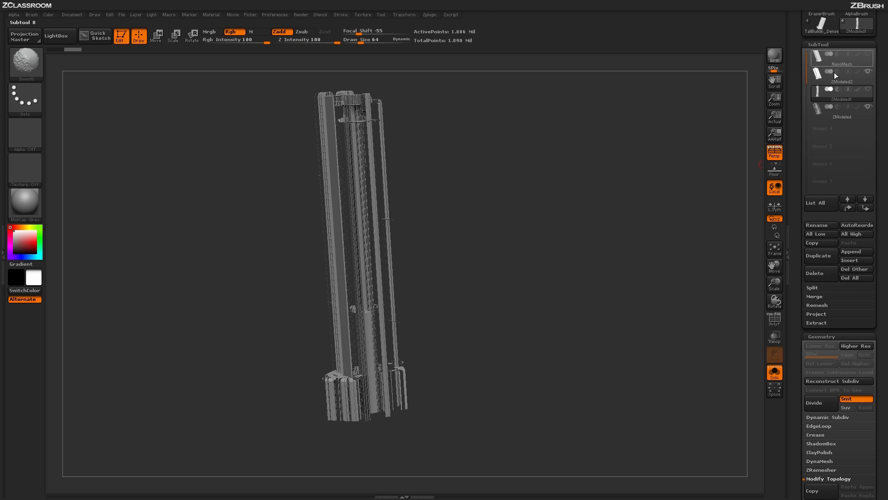
pyautogui.click(853, 116)
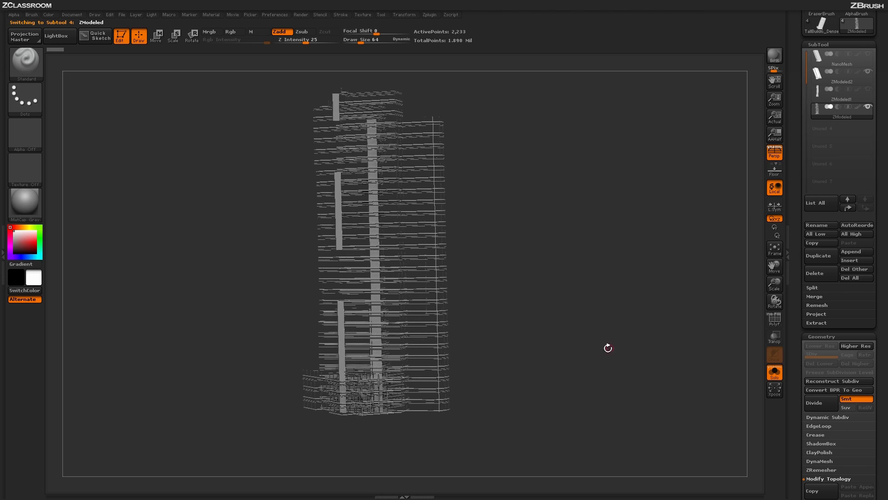
pyautogui.moveTo(609, 346); pyautogui.dragTo(659, 340)
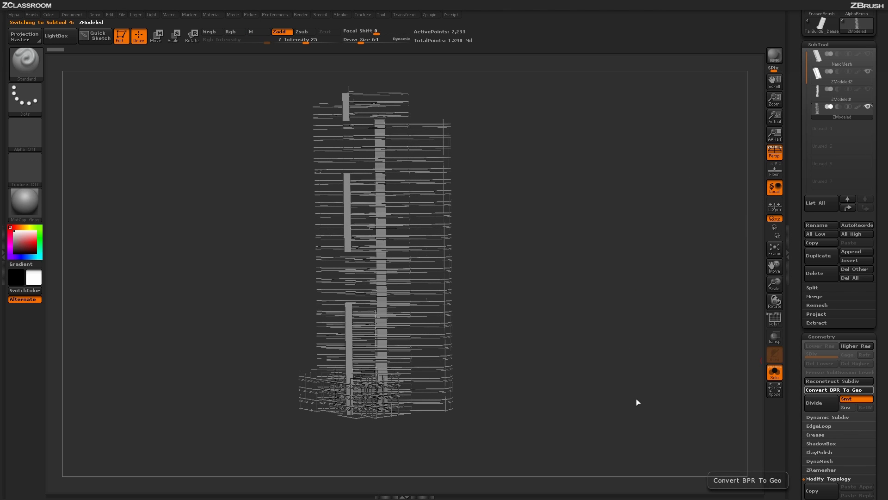
pyautogui.moveTo(617, 389); pyautogui.dragTo(636, 432)
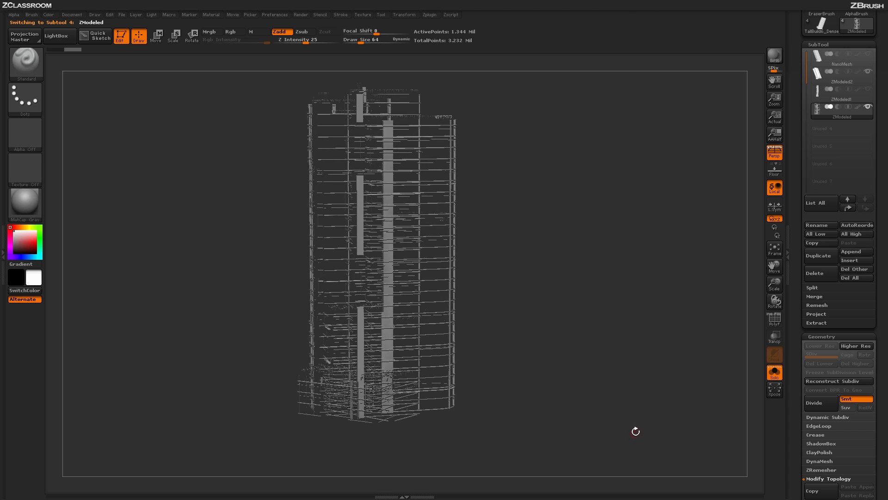
# - Turn off Solo and examine the combined building with its converted geometry from several angles
pyautogui.click(774, 371)
pyautogui.moveTo(630, 391)
pyautogui.mouseDown()
pyautogui.moveTo(643, 399)
pyautogui.moveTo(631, 400)
pyautogui.mouseUp()
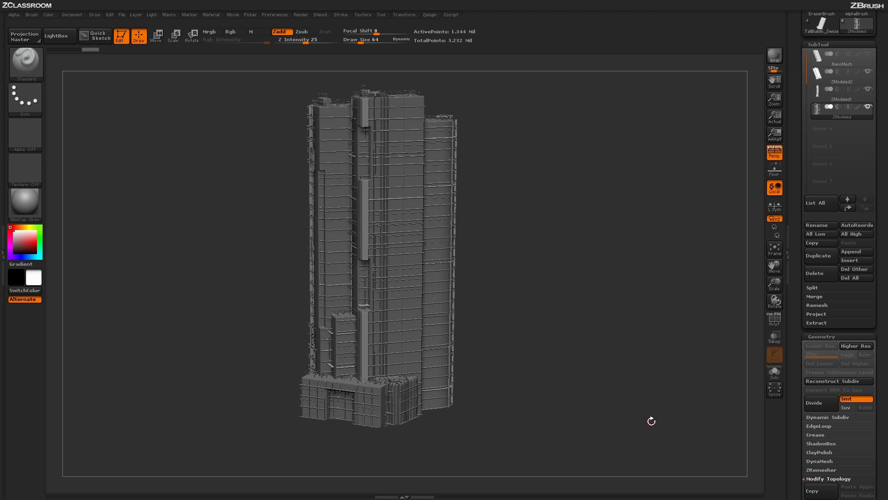
pyautogui.click(619, 355)
pyautogui.moveTo(607, 395)
pyautogui.mouseDown()
pyautogui.moveTo(593, 407)
pyautogui.moveTo(608, 412)
pyautogui.moveTo(601, 407)
pyautogui.mouseUp()
pyautogui.moveTo(537, 189); pyautogui.dragTo(523, 187)
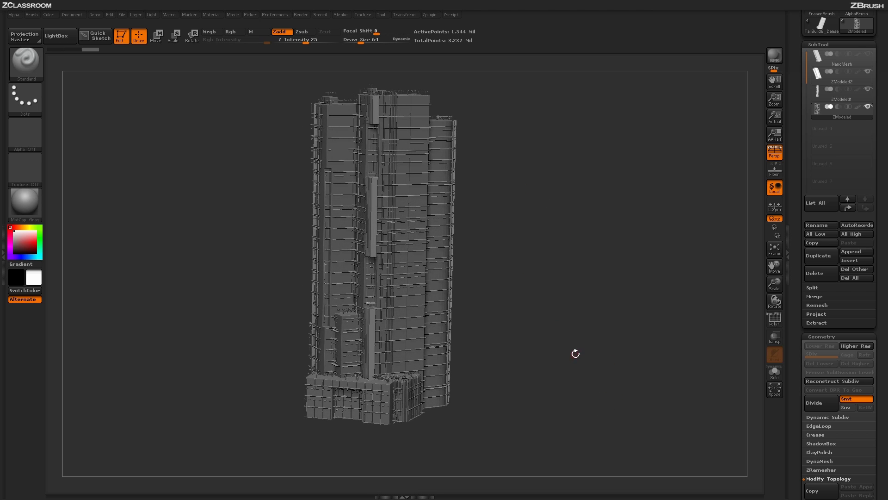
pyautogui.moveTo(570, 370); pyautogui.dragTo(569, 395)
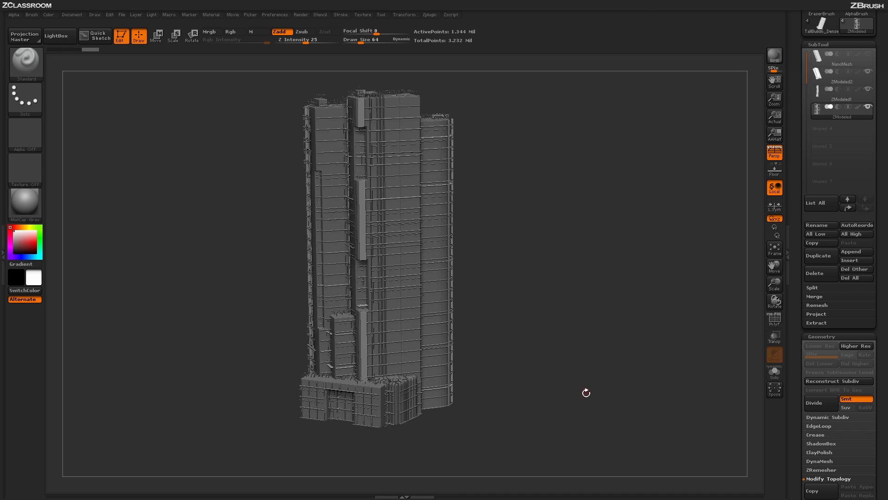